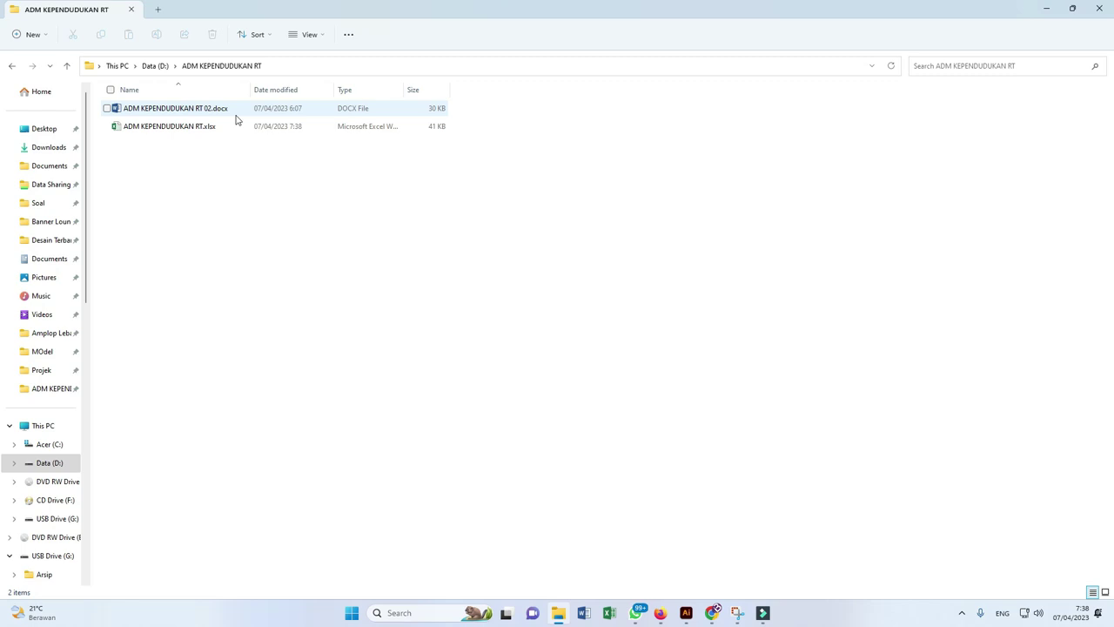
- Widen the Name column and open ADM KEPENDUDUKAN RT.xlsx in Excel
double_click(250, 88)
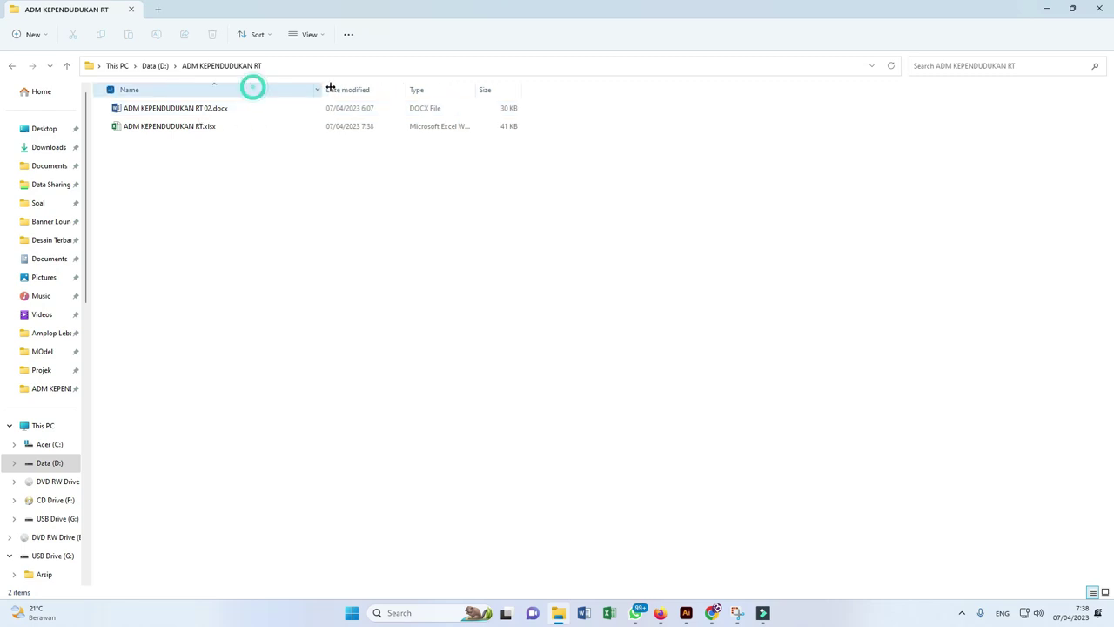
click(200, 126)
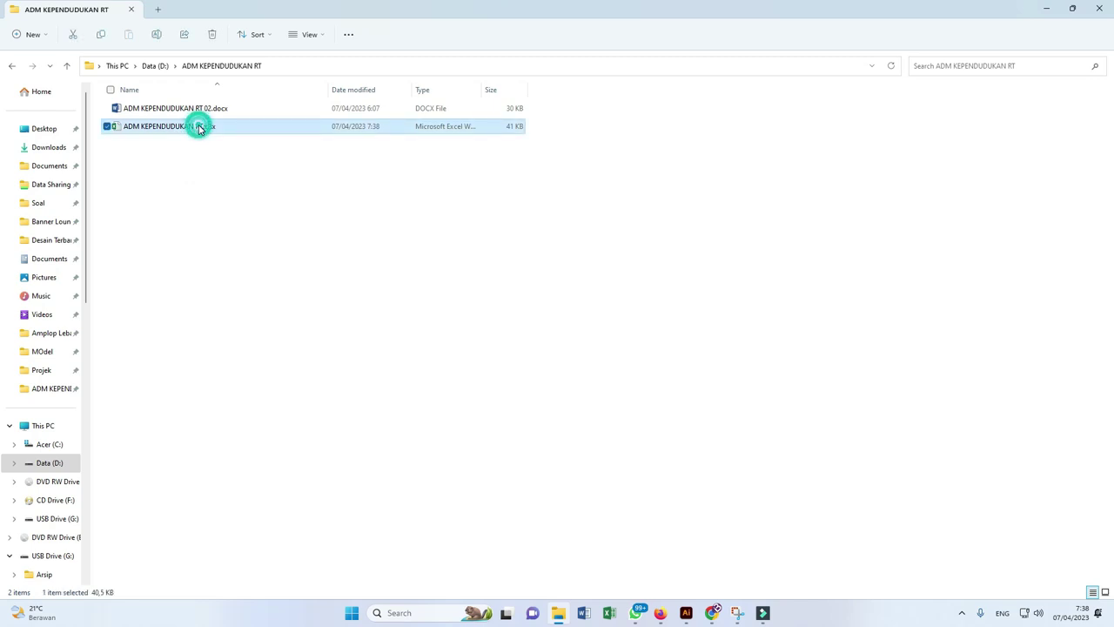
click(199, 110)
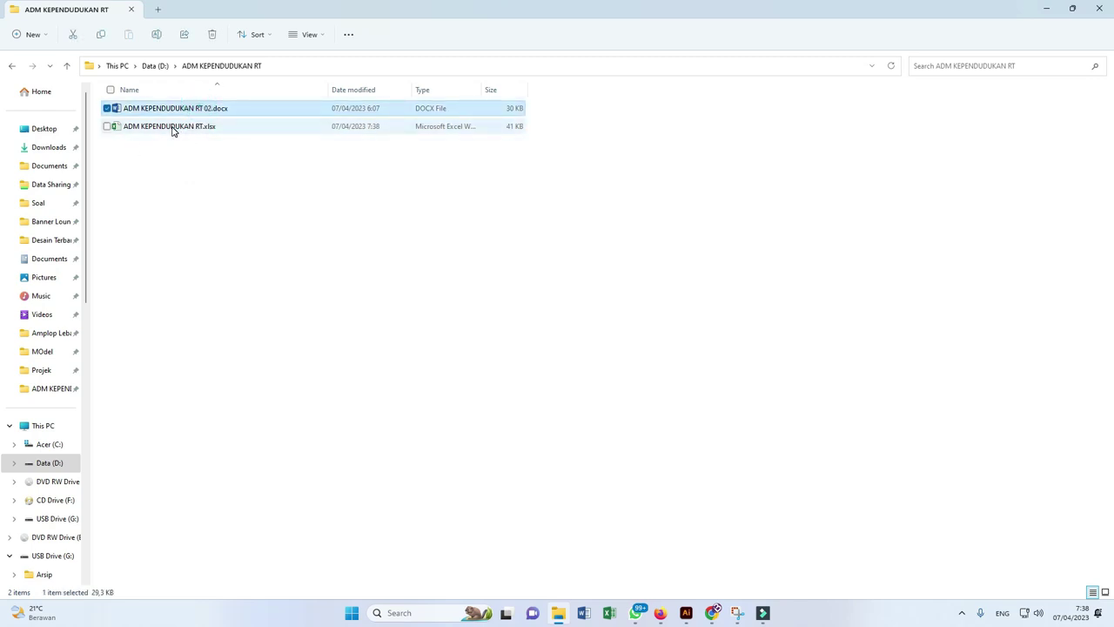
double_click(173, 128)
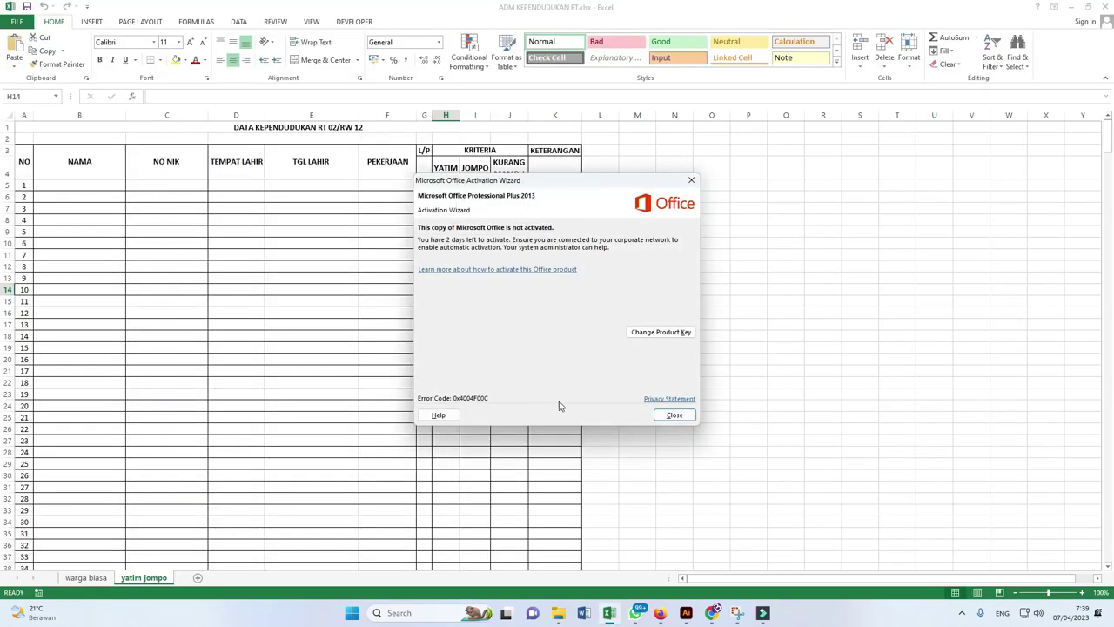
- Dismiss the activation notice and merge and centre the L/P header over G3:G4
click(670, 418)
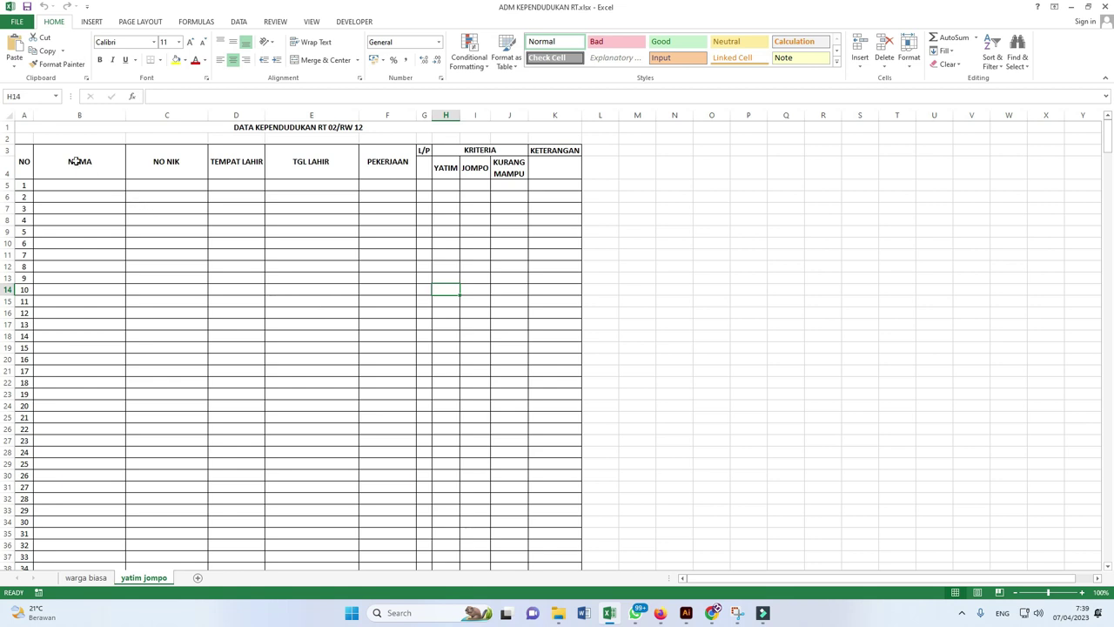
drag(72, 131, 440, 173)
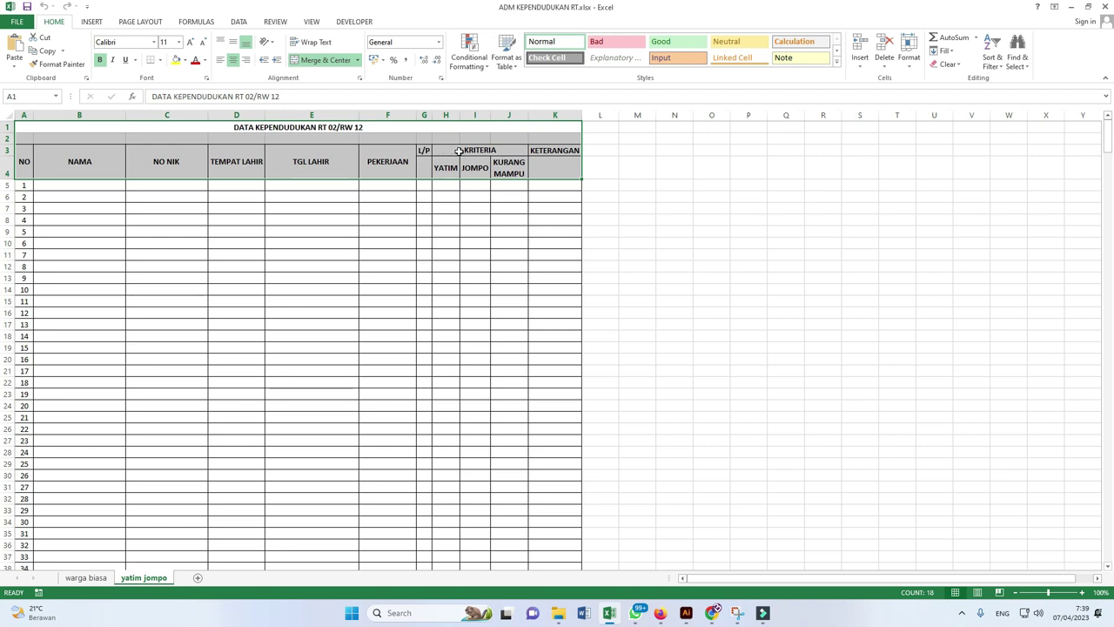
click(424, 152)
drag(424, 155, 423, 172)
click(315, 60)
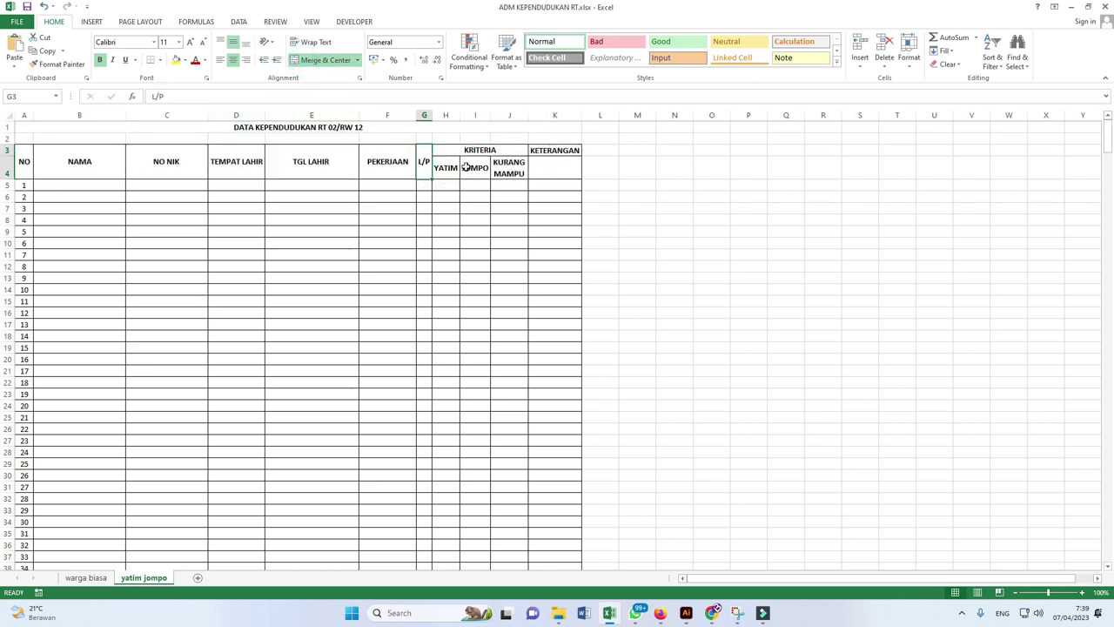
- Select the A1:K4 header block, then go to the warga biasa sheet
click(558, 158)
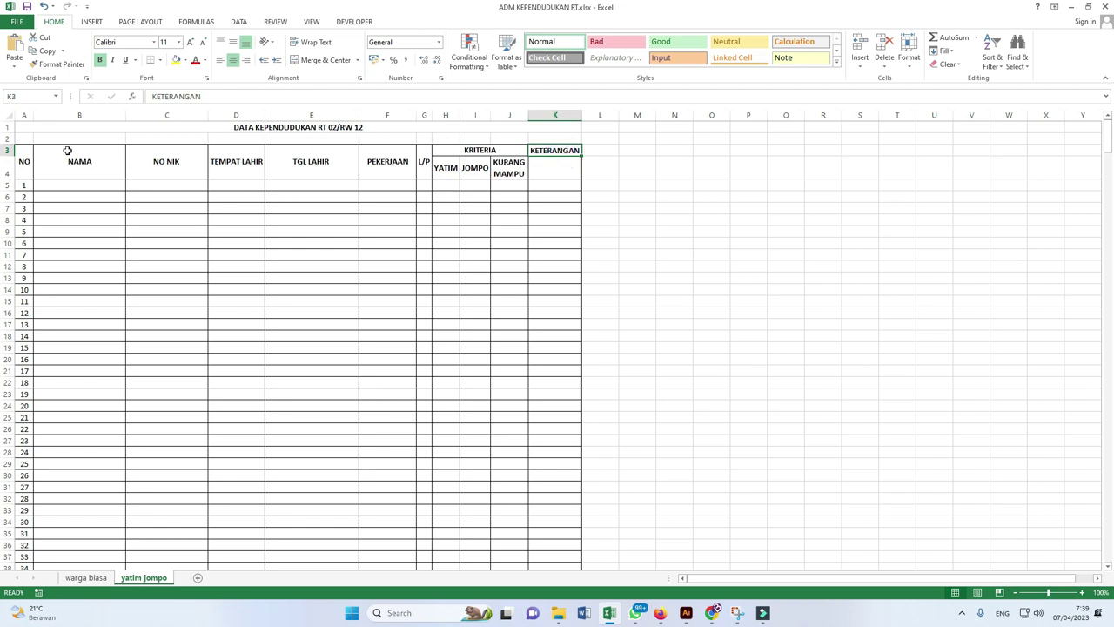
drag(31, 127, 566, 173)
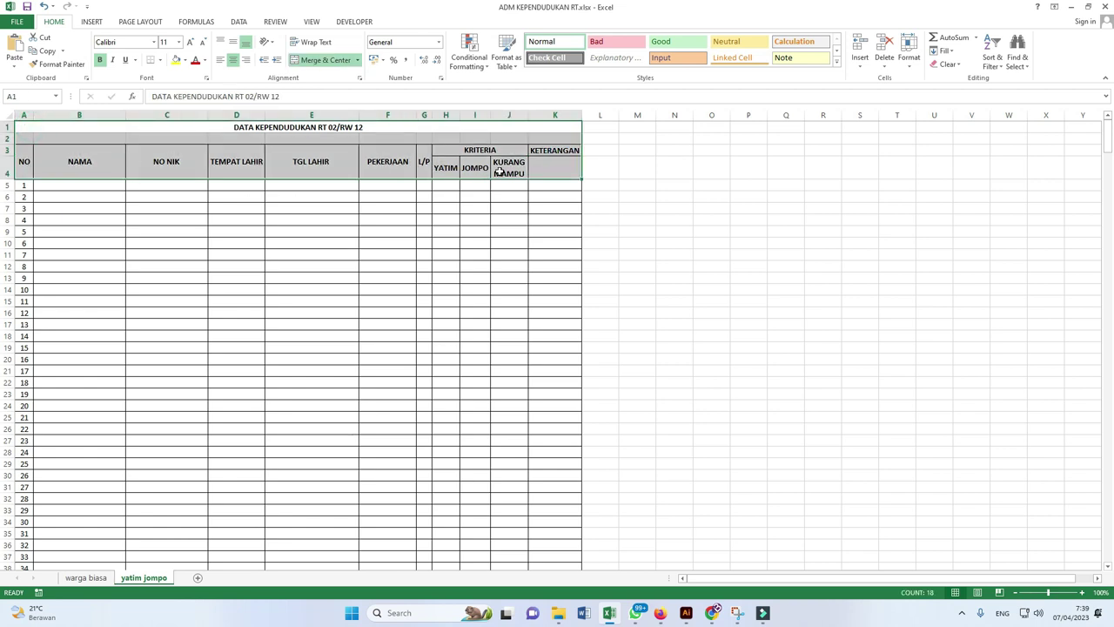
click(85, 576)
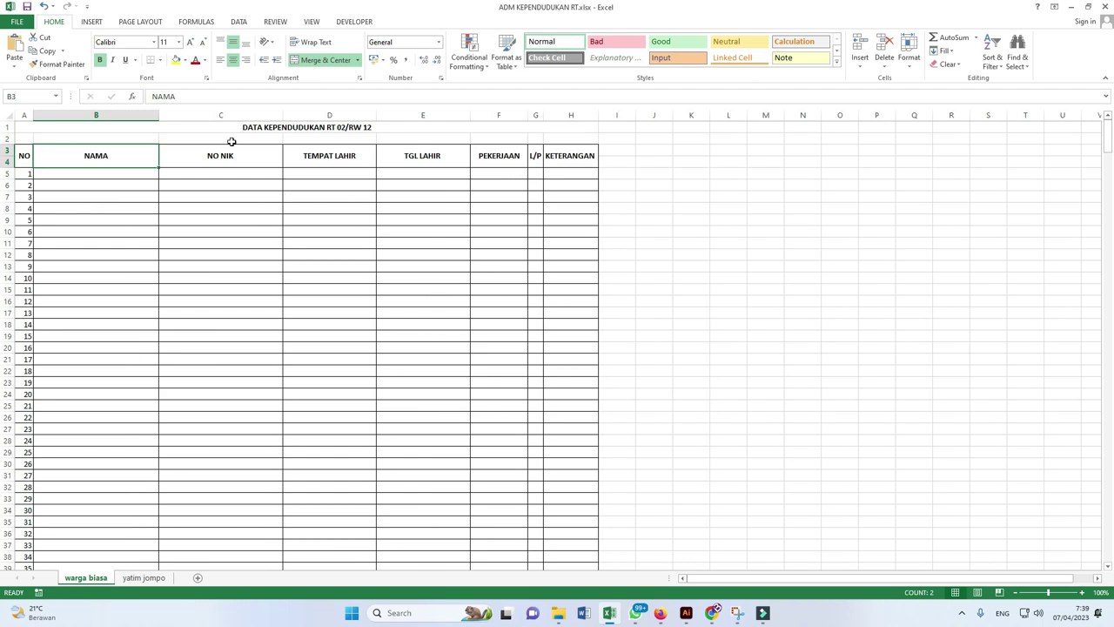
- Check the warga biasa header cells NO, NAMA, NO NIK, TEMPAT LAHIR, TGL LAHIR, PEKERJAAN and KETERANGAN
click(31, 156)
click(88, 155)
click(237, 153)
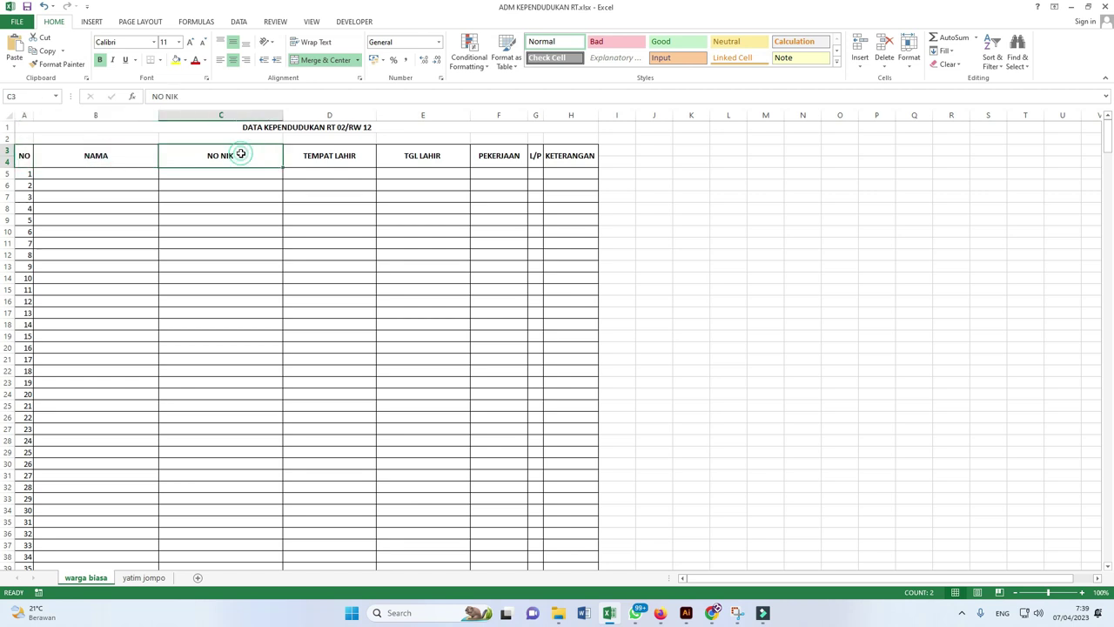
click(339, 157)
click(428, 155)
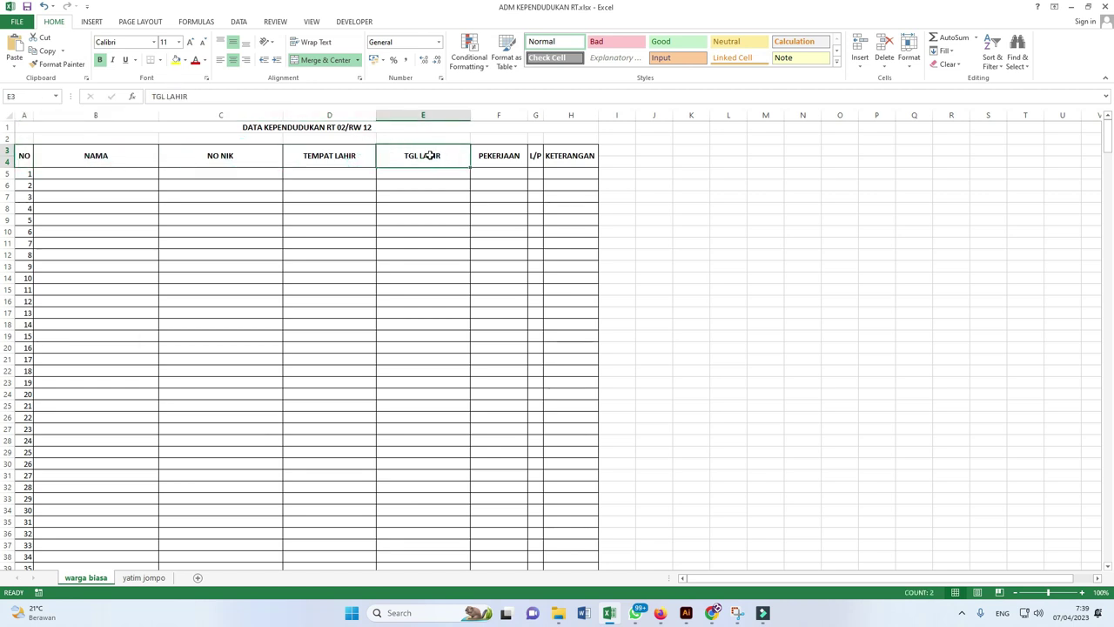
click(510, 155)
mouse_move(536, 159)
mouse_down()
mouse_move(572, 156)
mouse_move(38, 146)
mouse_move(27, 129)
mouse_up()
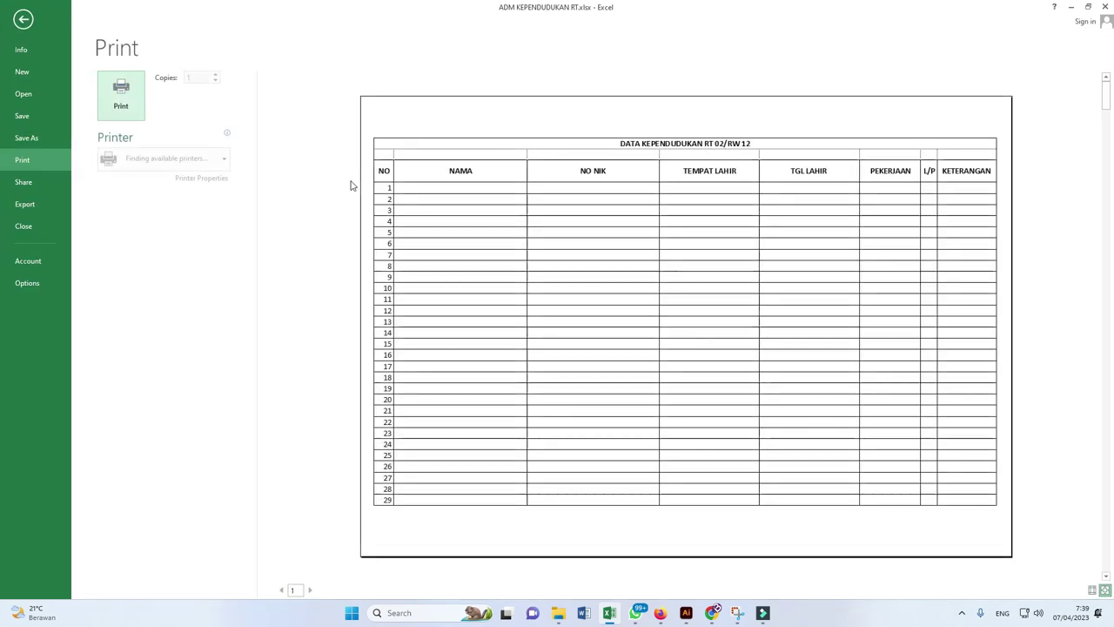
- Scroll the 17-page warga biasa print preview, noting headers only on page one
scroll(525, 200, down, 1)
scroll(525, 202, down, 2)
scroll(524, 208, down, 2)
scroll(524, 216, down, 3)
scroll(524, 216, down, 2)
scroll(522, 218, down, 2)
scroll(522, 218, down, 2)
scroll(521, 221, down, 2)
scroll(518, 221, up, 2)
scroll(519, 221, up, 2)
scroll(519, 221, up, 3)
scroll(518, 221, up, 3)
scroll(519, 221, up, 3)
scroll(518, 221, up, 3)
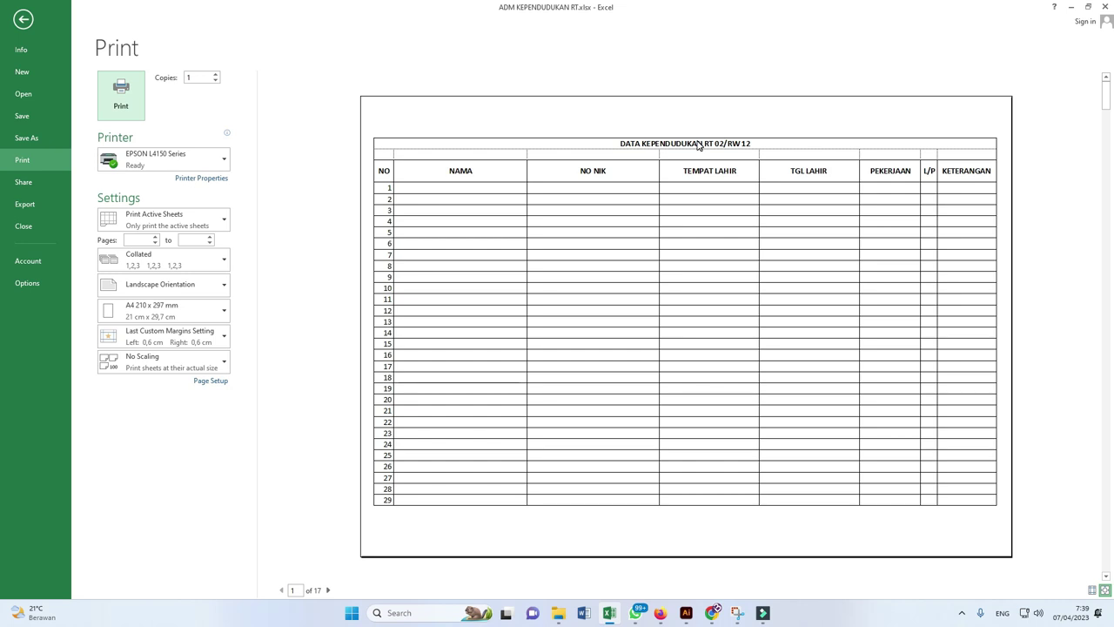
key(Escape)
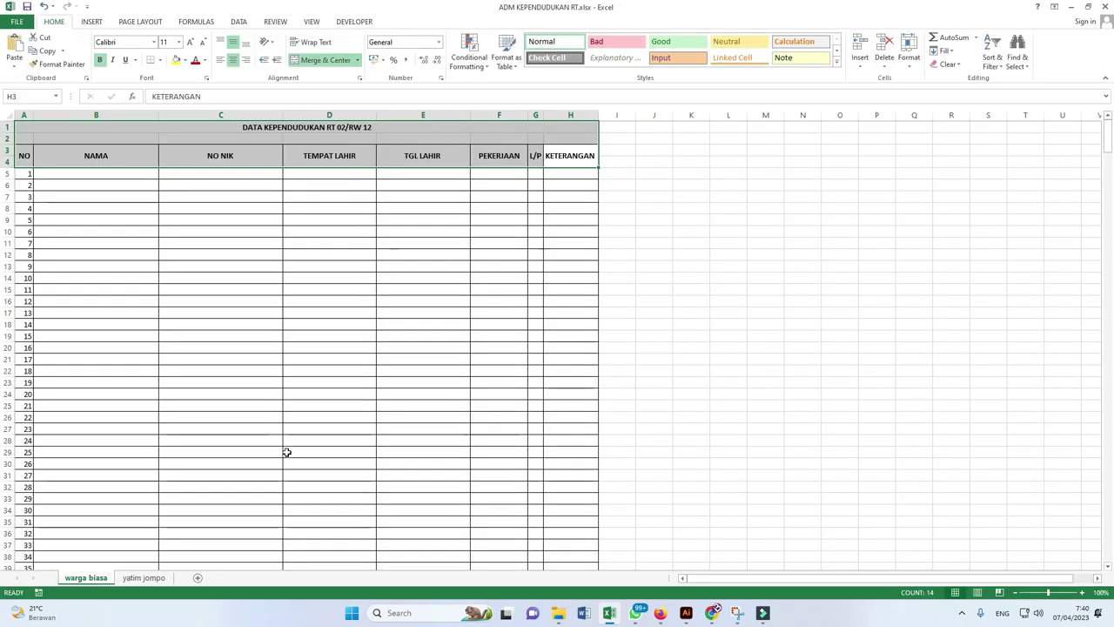
- Preview the yatim jompo sheet's printed pages with Ctrl+P, then return to the sheet
click(147, 578)
key(ctrl+p)
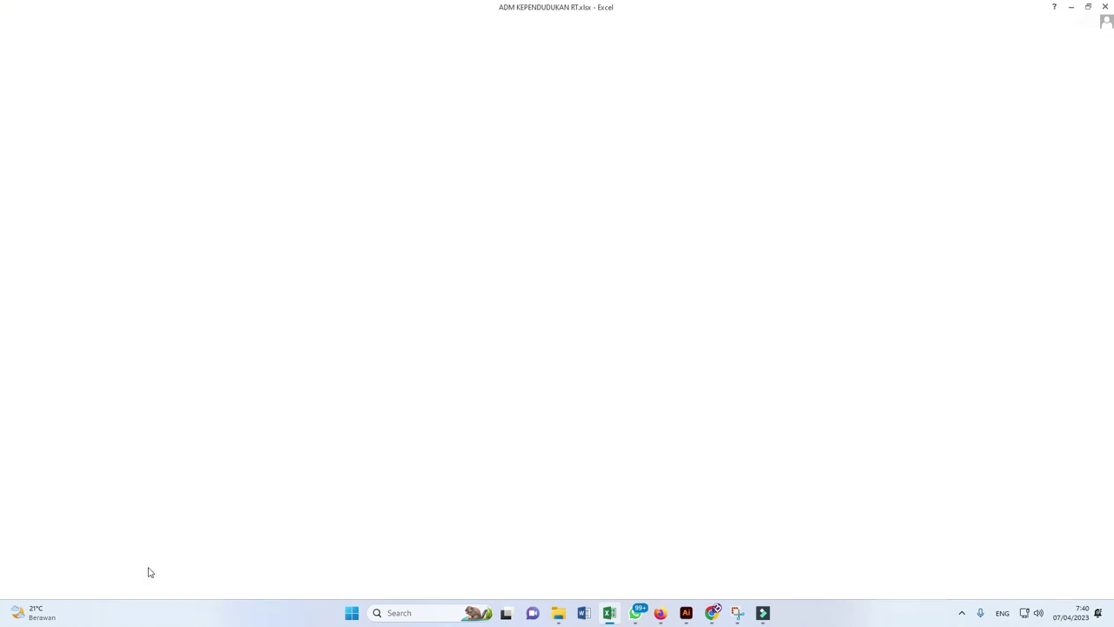
scroll(539, 218, down, 3)
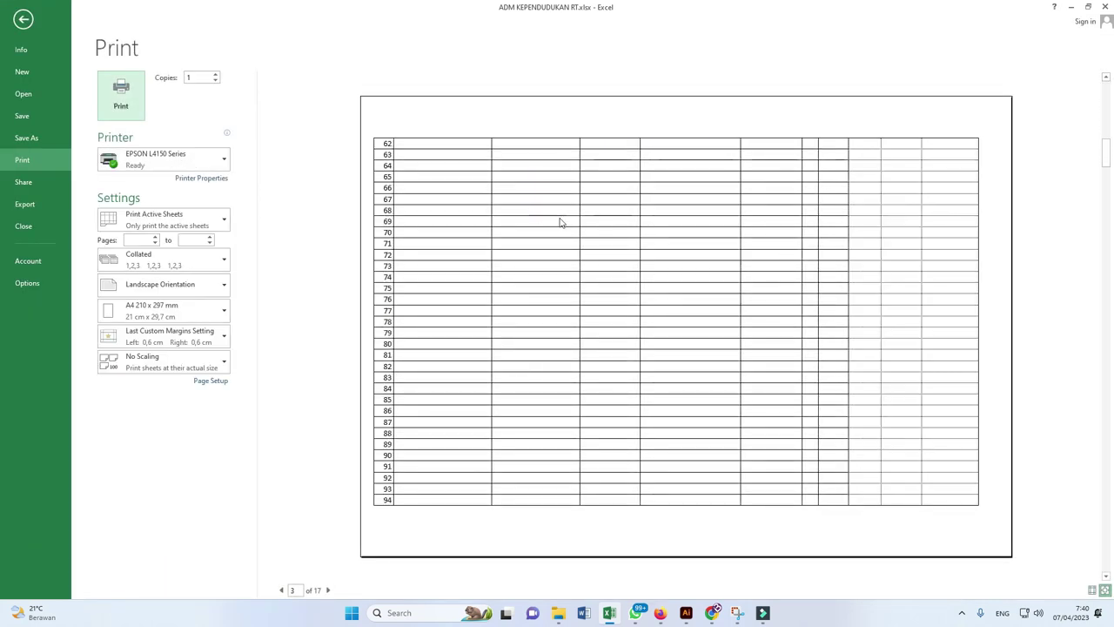
scroll(565, 229, up, 3)
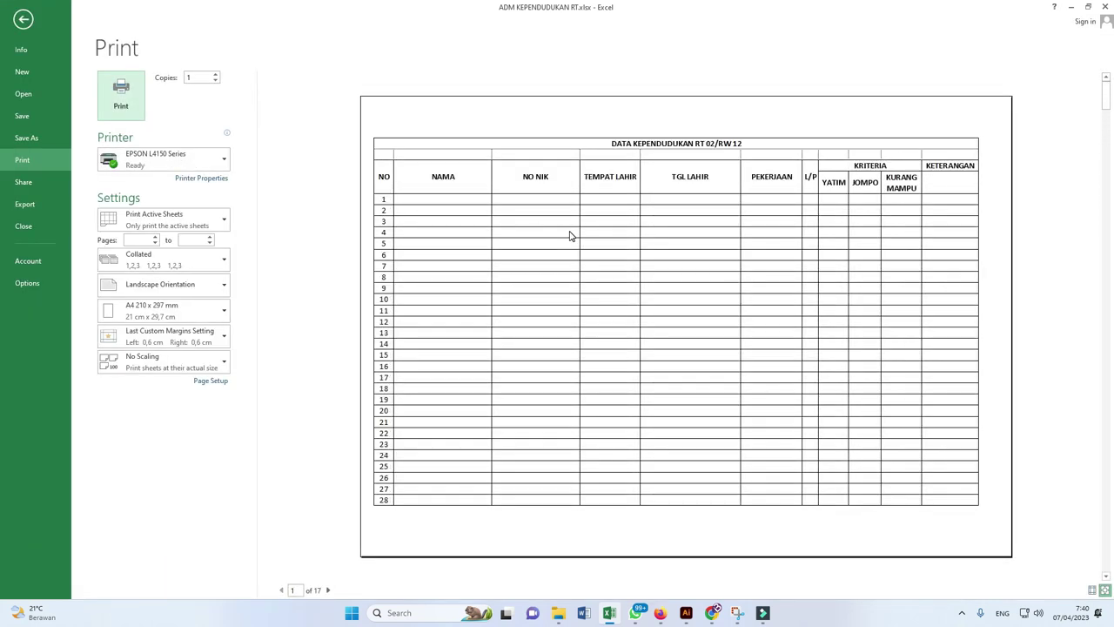
key(Escape)
click(662, 198)
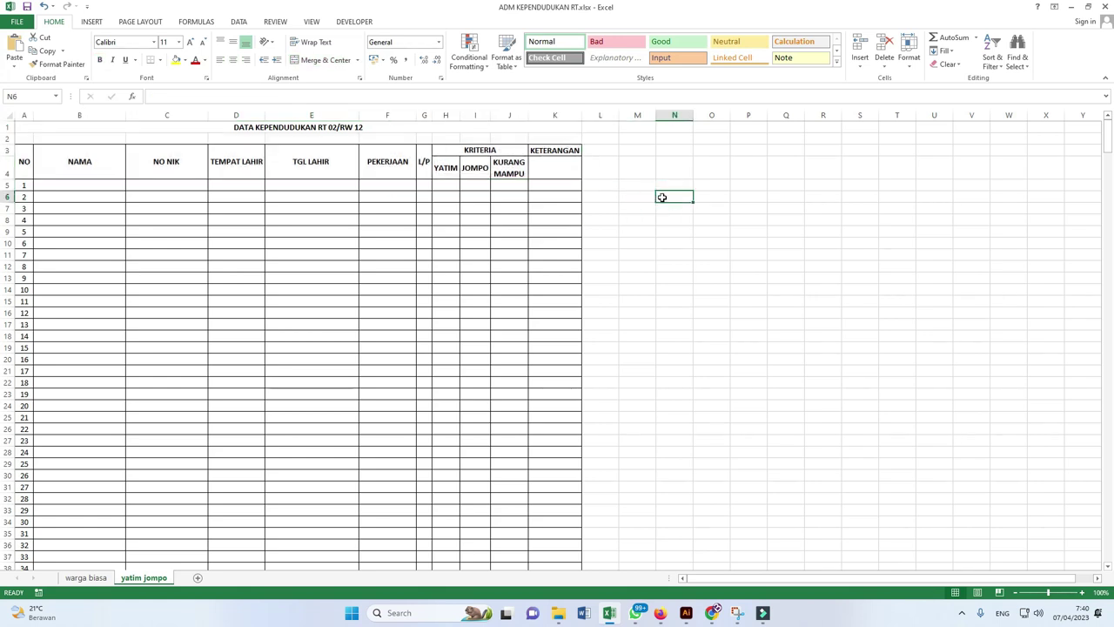
- In Page Setup's Print Titles, set Rows to repeat at top to $3:$4
click(150, 23)
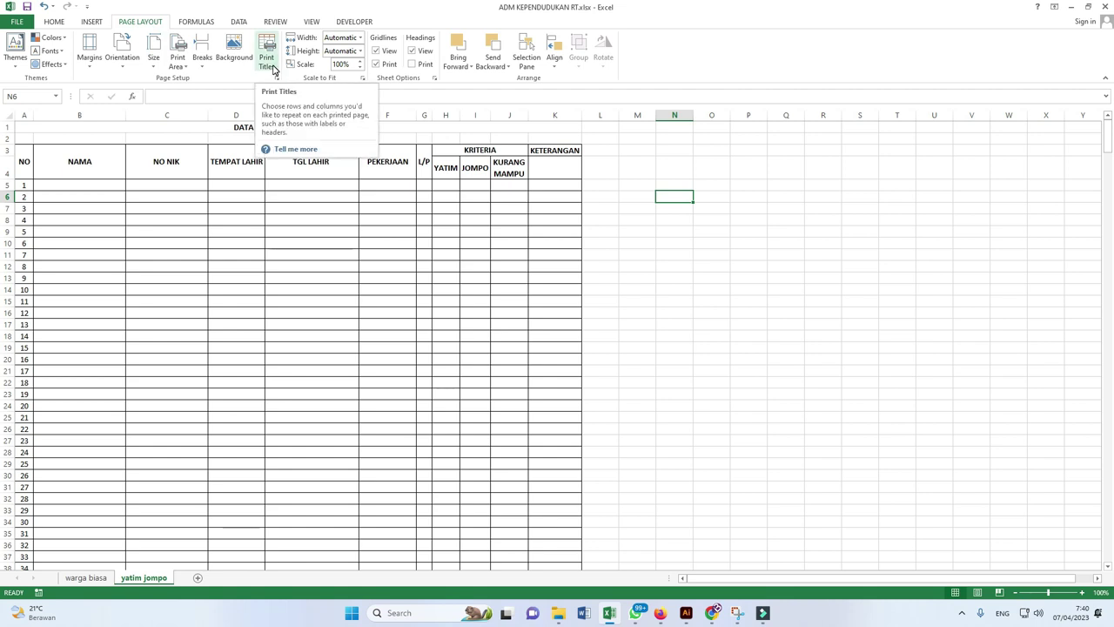
click(272, 70)
mouse_move(277, 78)
mouse_down()
mouse_move(703, 102)
mouse_move(759, 118)
mouse_up()
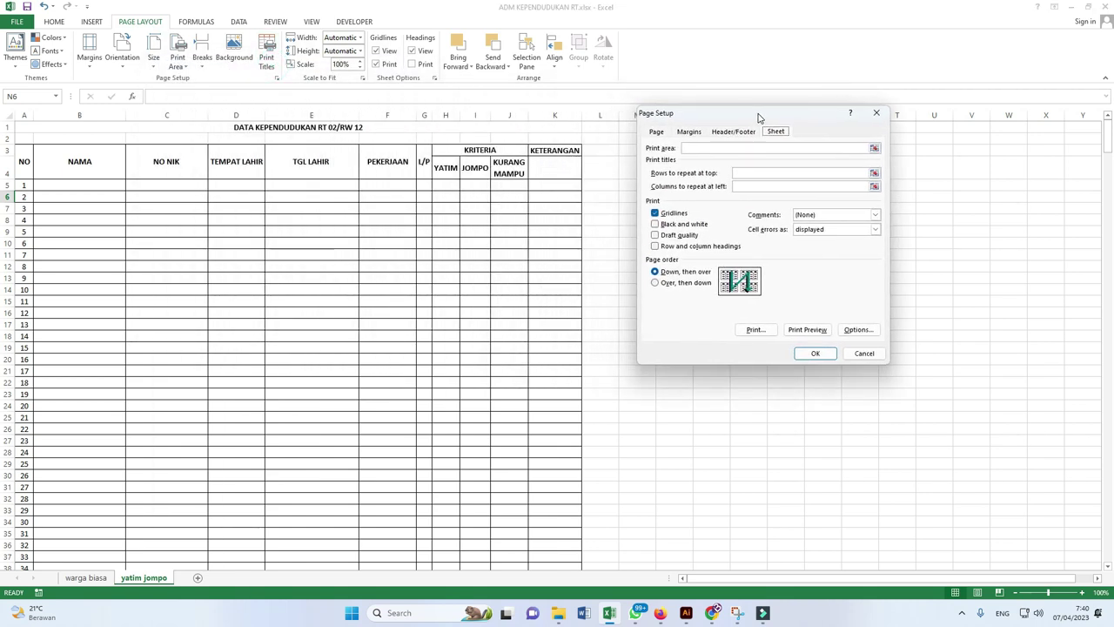
click(651, 174)
click(753, 172)
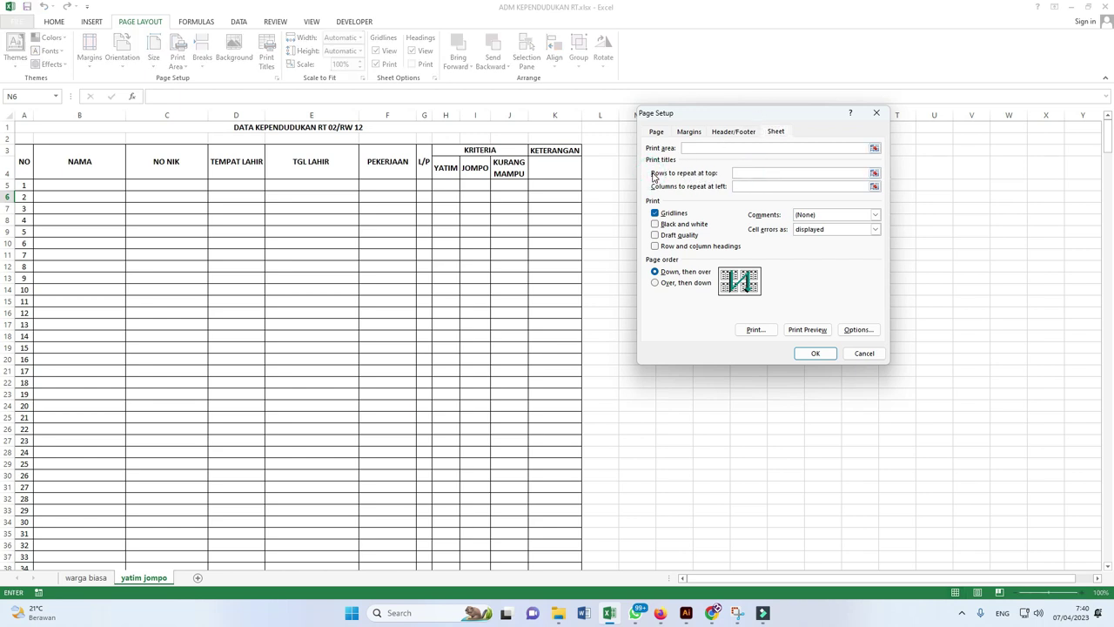
click(744, 171)
click(873, 174)
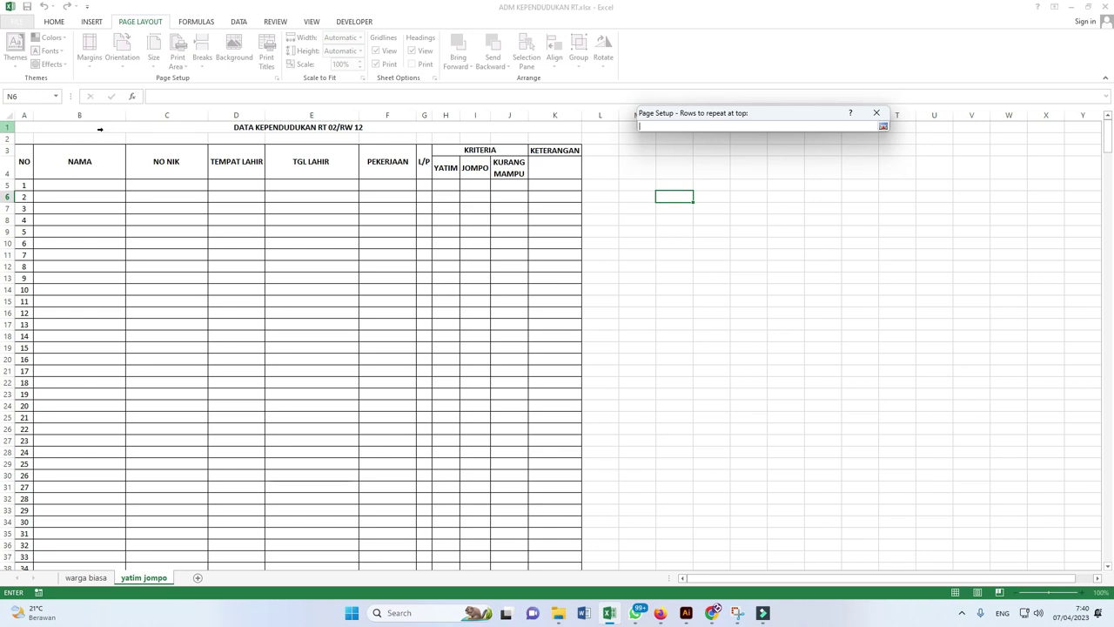
drag(27, 151, 18, 163)
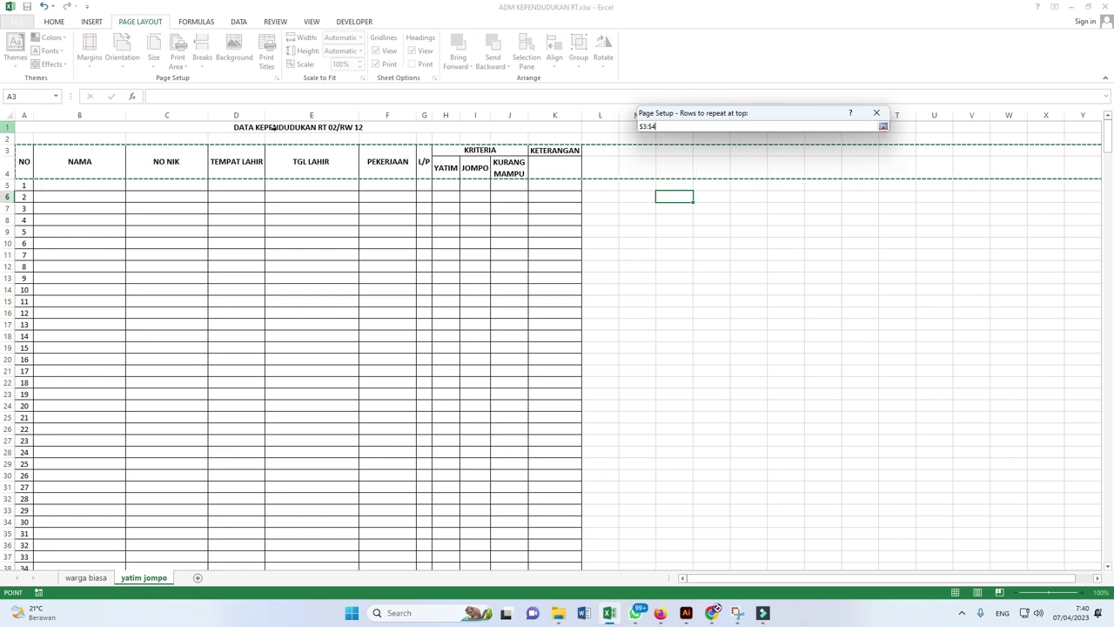
click(882, 126)
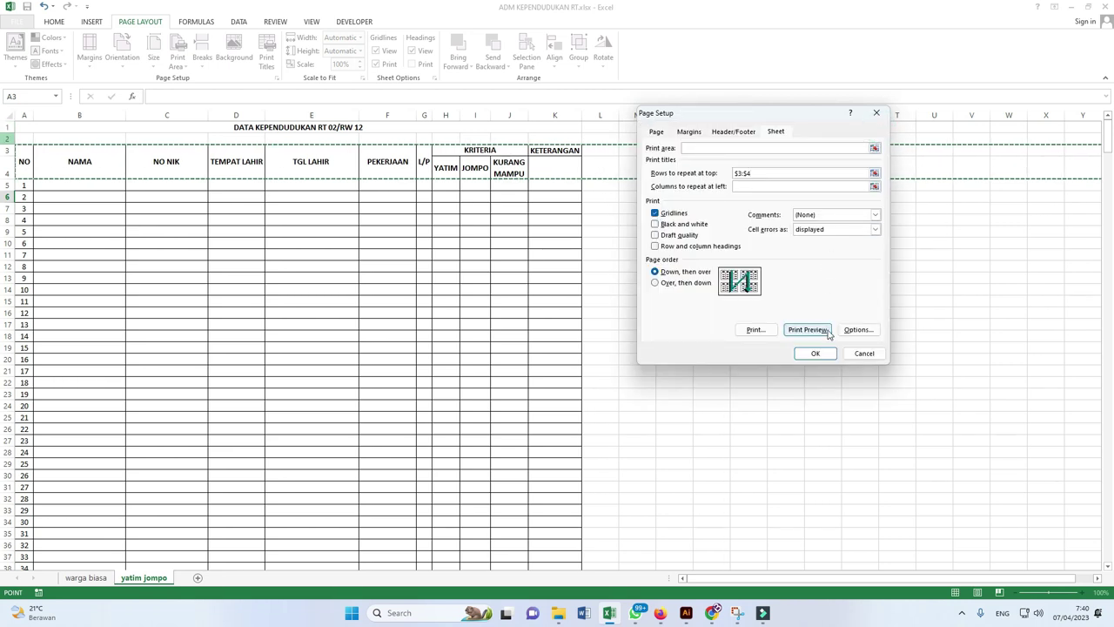
- Apply the $3:$4 print titles and scroll the 34-page preview to check repeated headers
click(823, 353)
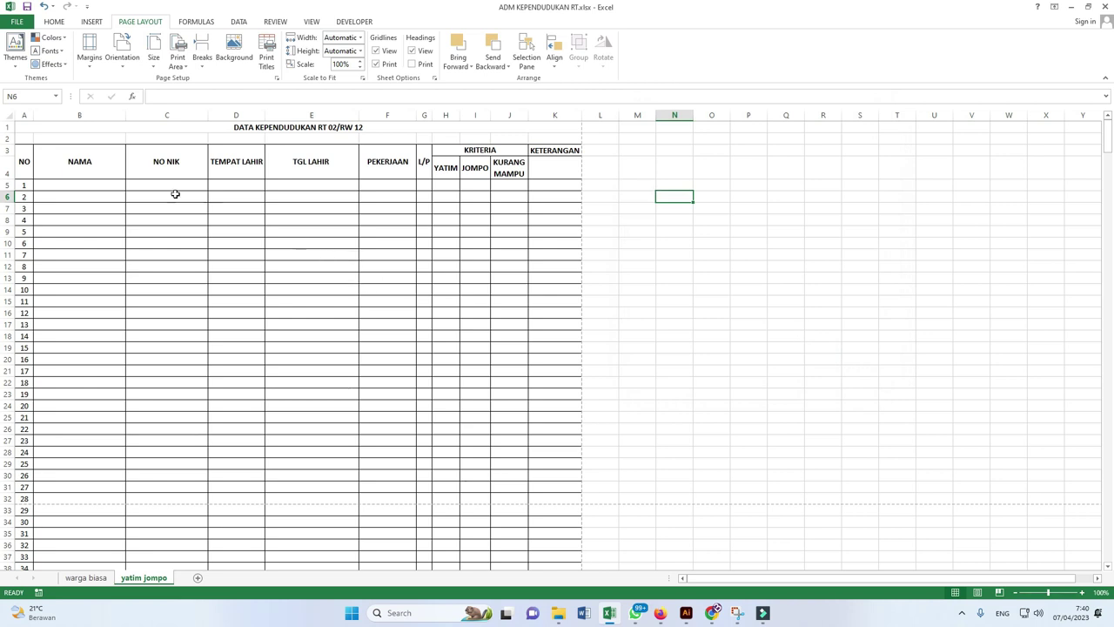
click(21, 21)
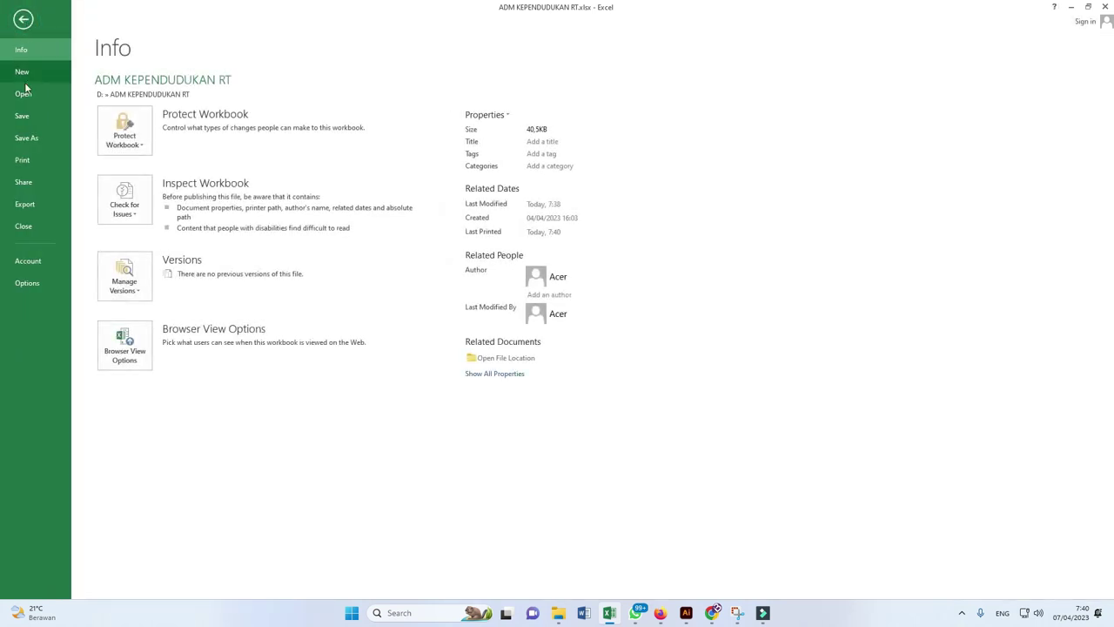
click(22, 159)
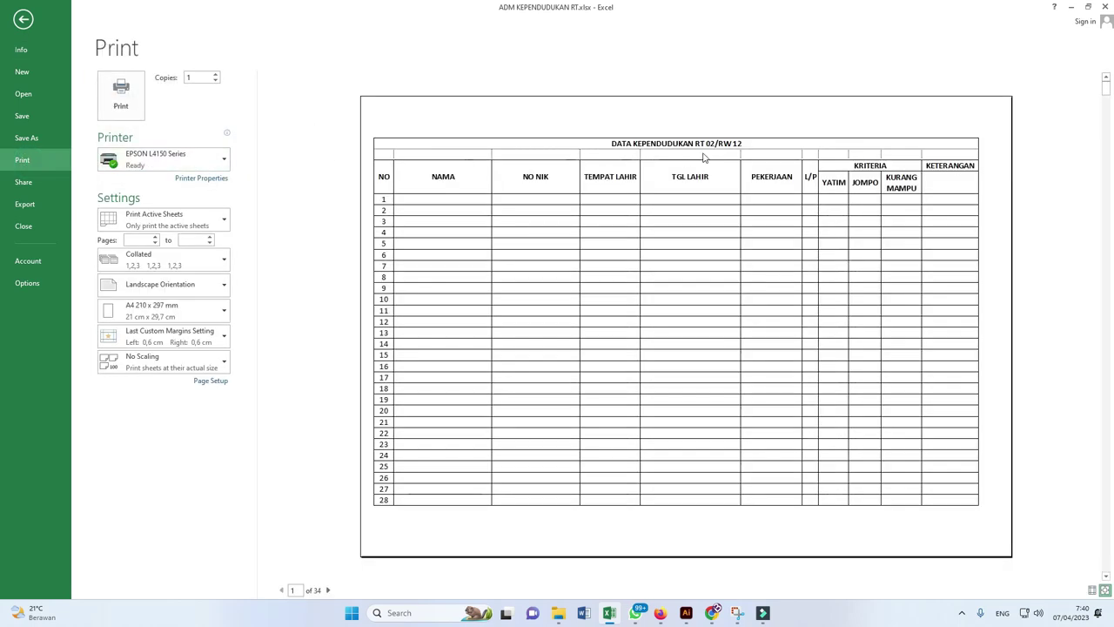
scroll(735, 157, down, 1)
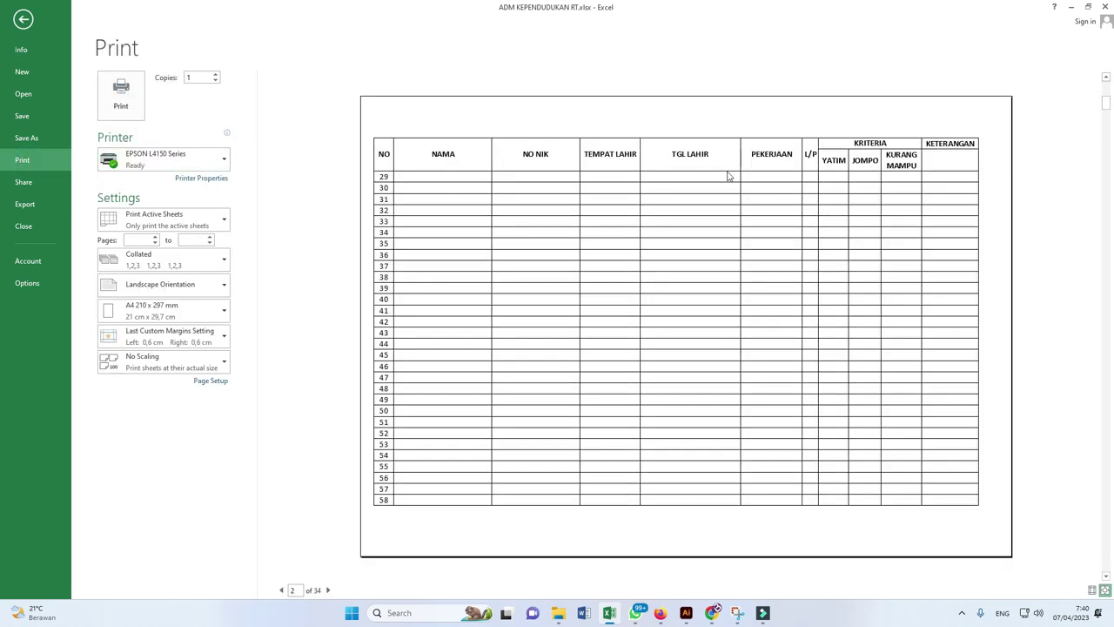
scroll(746, 161, down, 1)
scroll(747, 165, down, 2)
scroll(747, 165, down, 4)
scroll(747, 165, down, 1)
scroll(655, 214, up, 2)
scroll(656, 214, up, 3)
scroll(655, 214, up, 3)
- Set the printout to Narrow margins on A4 paper
scroll(655, 214, up, 1)
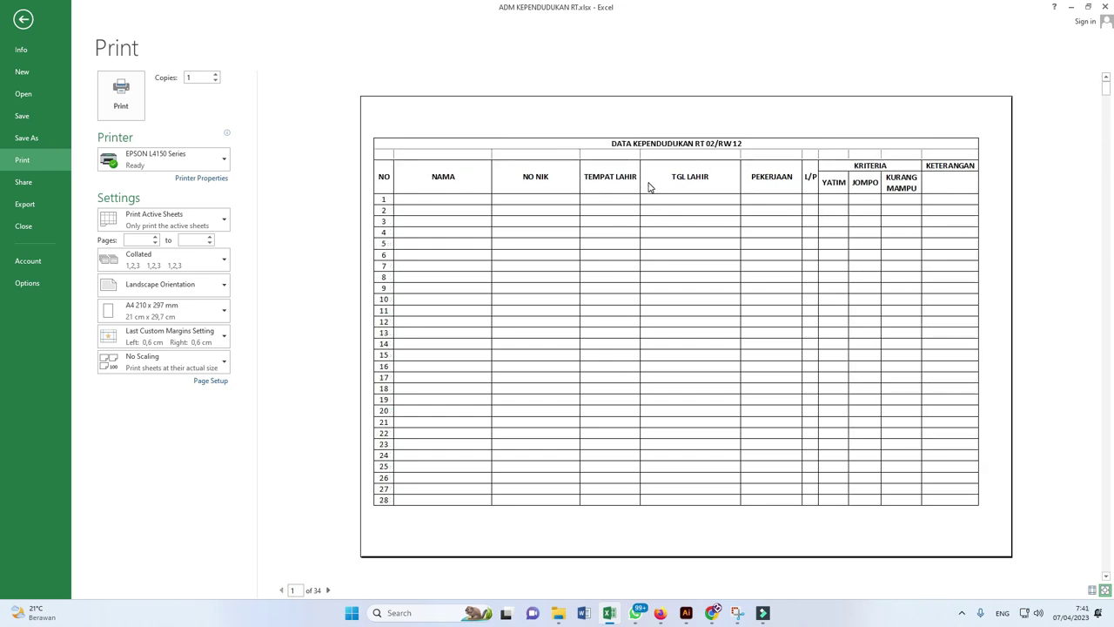
click(174, 336)
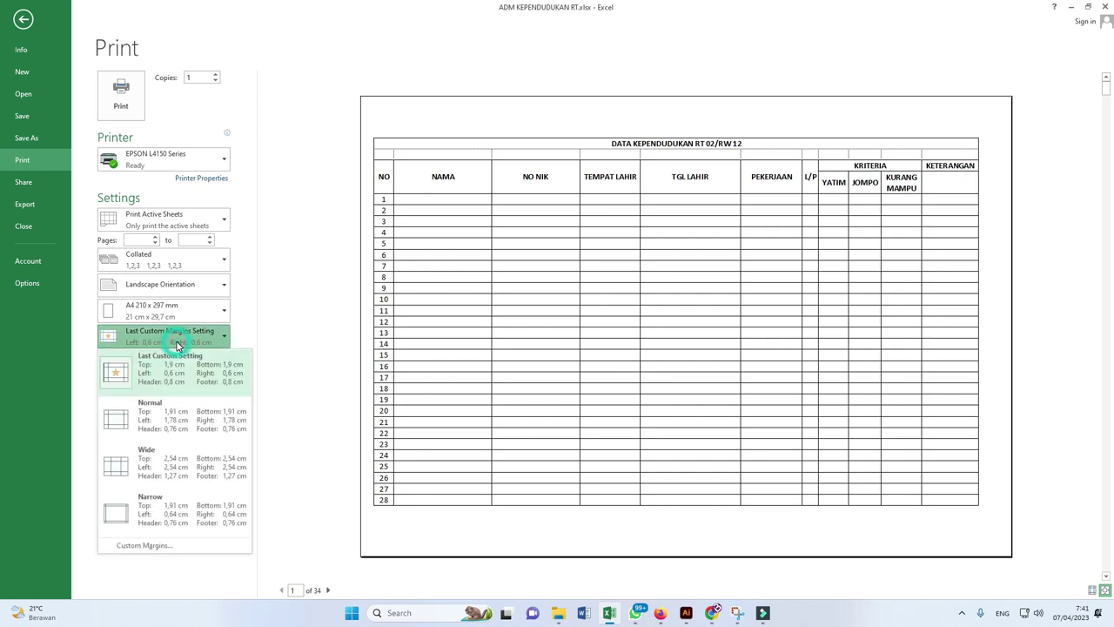
click(174, 507)
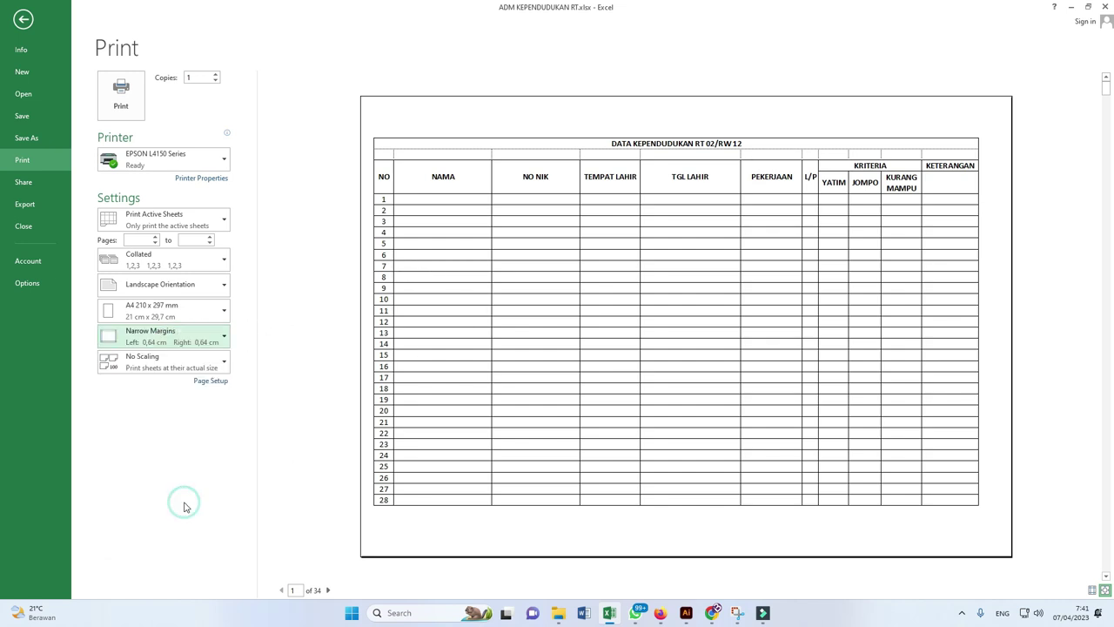
click(183, 313)
click(331, 241)
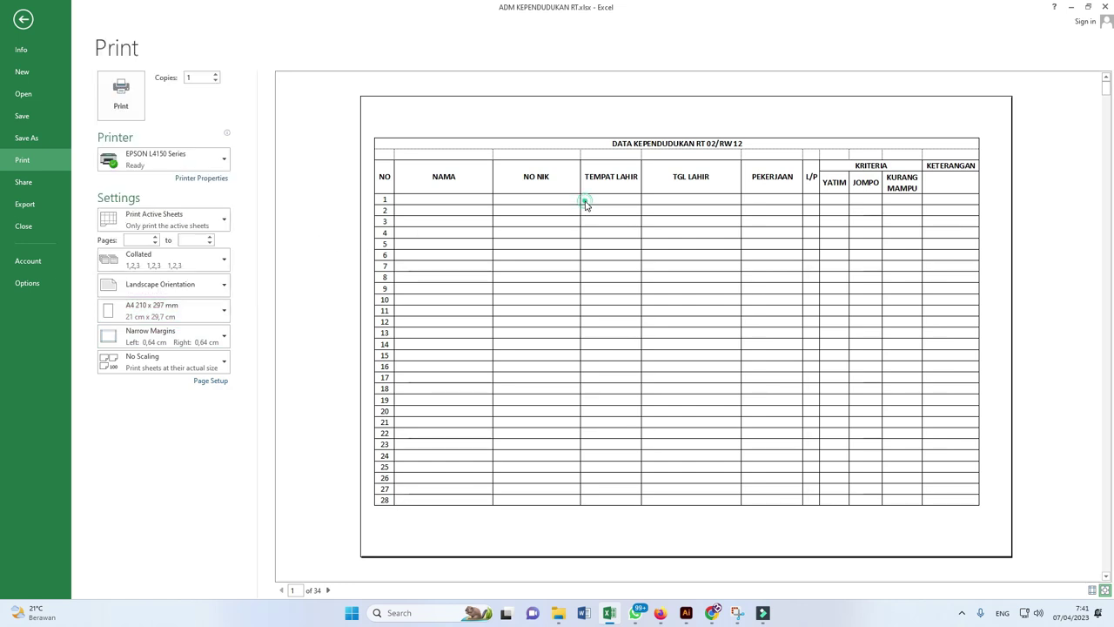
- Scroll through the preview pages to check the layout and repeated header rows
scroll(573, 217, down, 2)
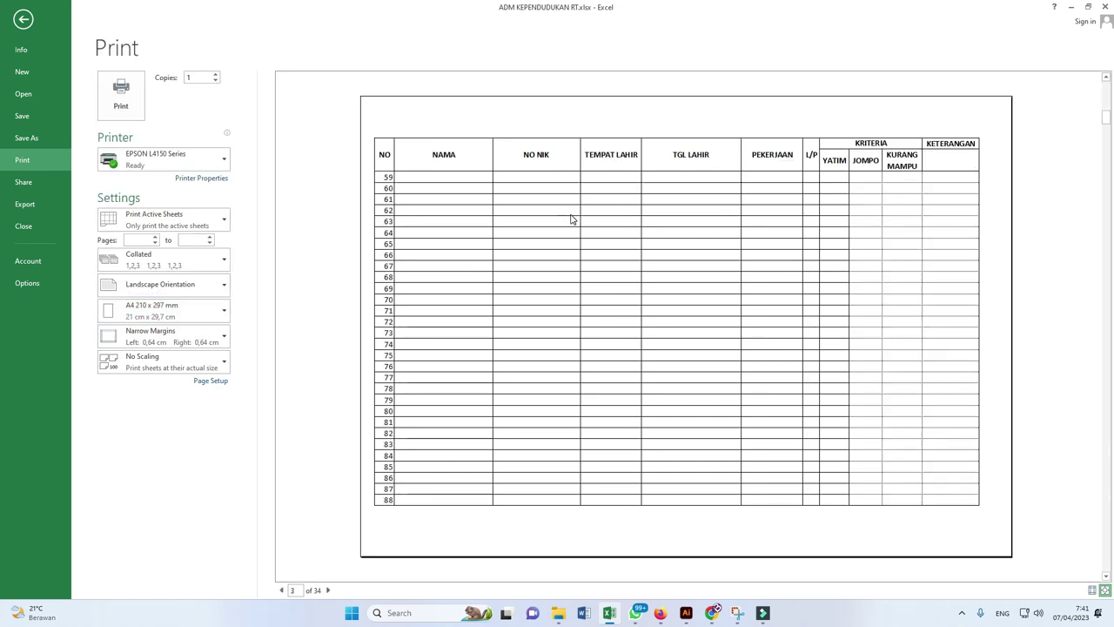
scroll(409, 179, up, 2)
scroll(417, 181, down, 2)
scroll(478, 183, up, 1)
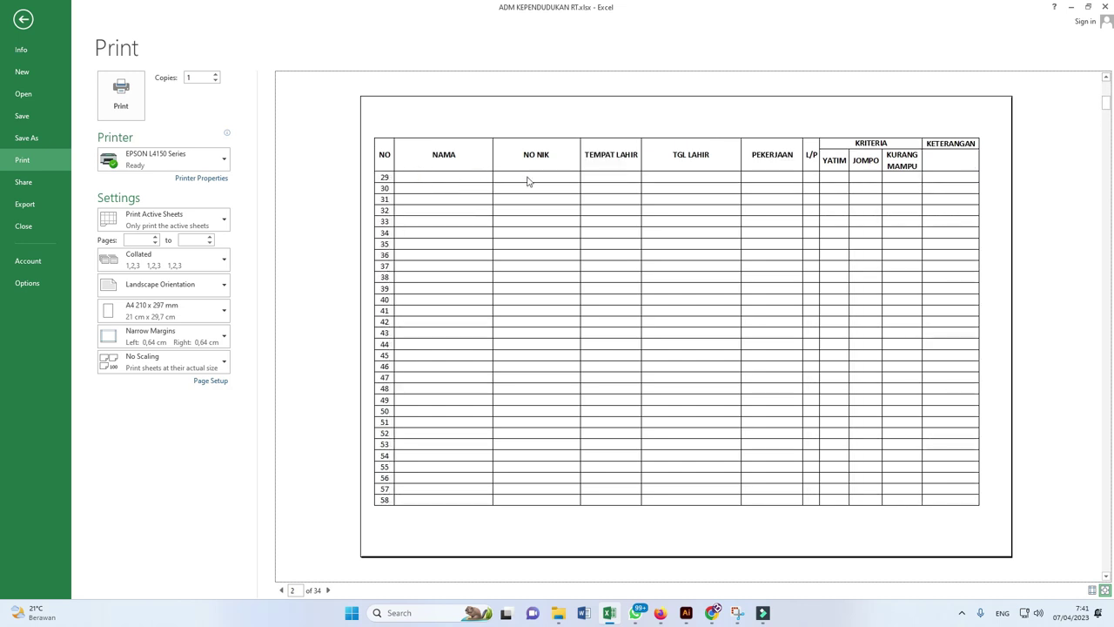
scroll(560, 186, down, 2)
scroll(562, 191, down, 3)
scroll(557, 201, down, 3)
scroll(557, 201, up, 2)
scroll(557, 201, up, 2)
scroll(557, 201, up, 2)
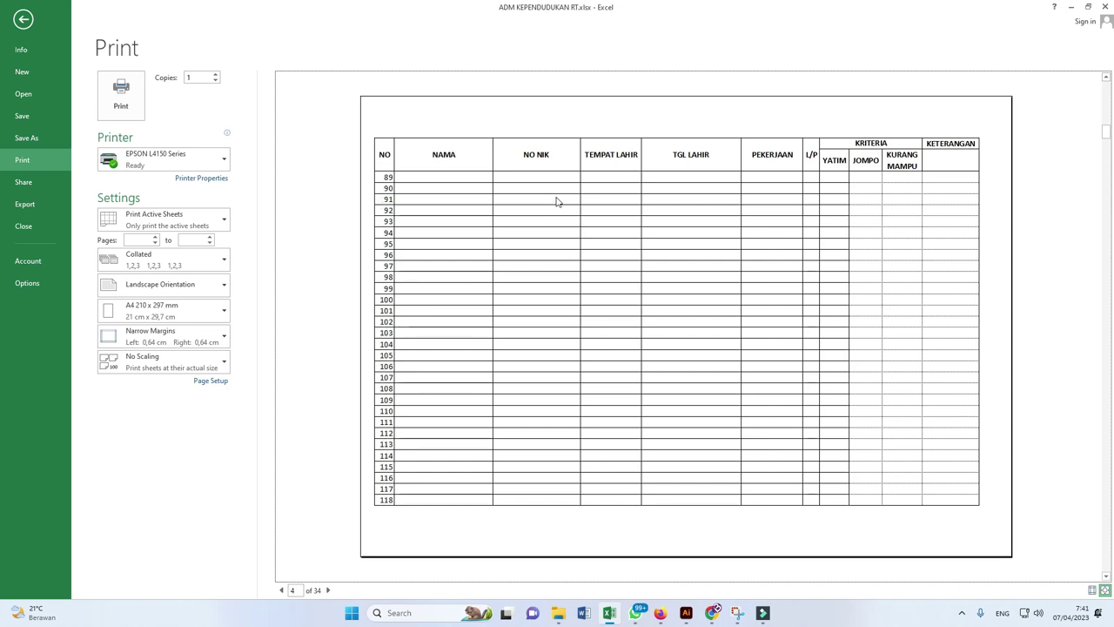
- On the warga biasa sheet, set Print Titles rows to repeat at top to $1:$4
key(Escape)
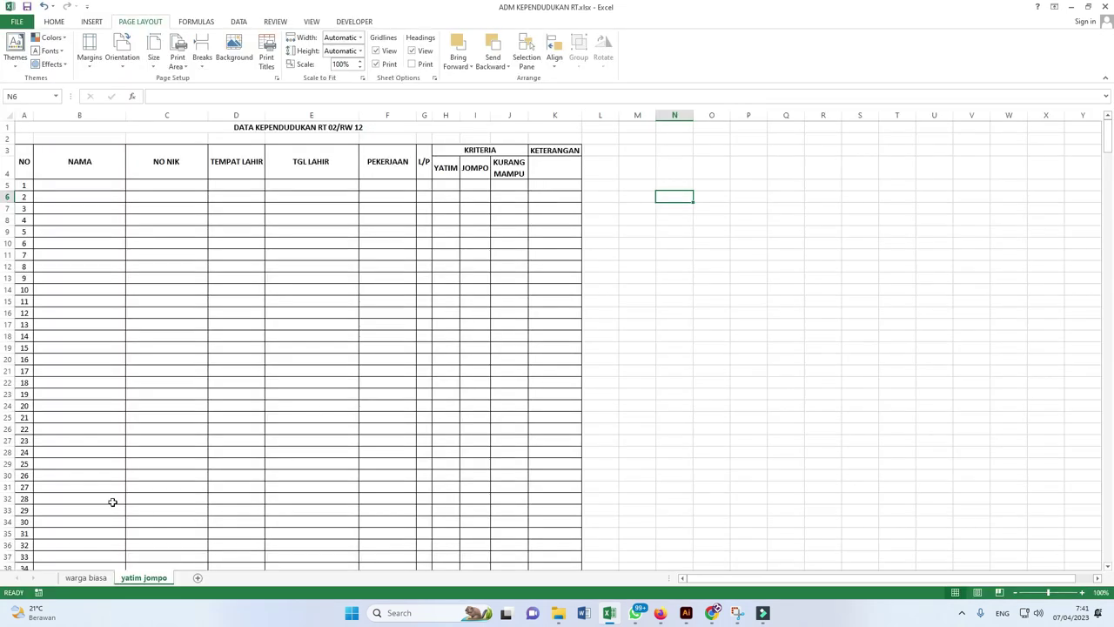
click(86, 578)
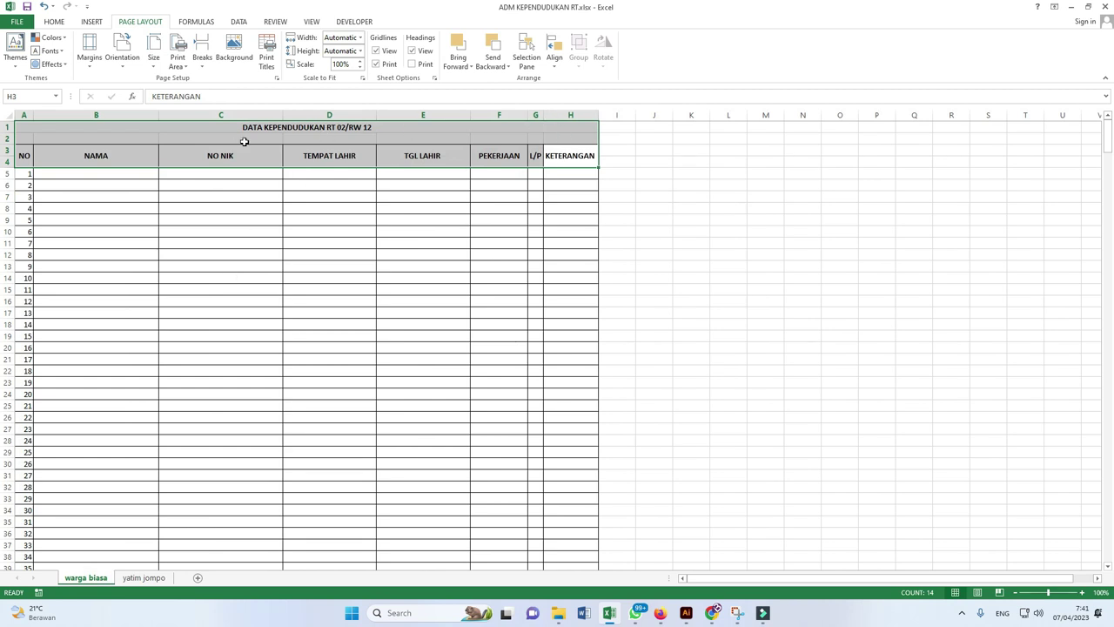
click(319, 187)
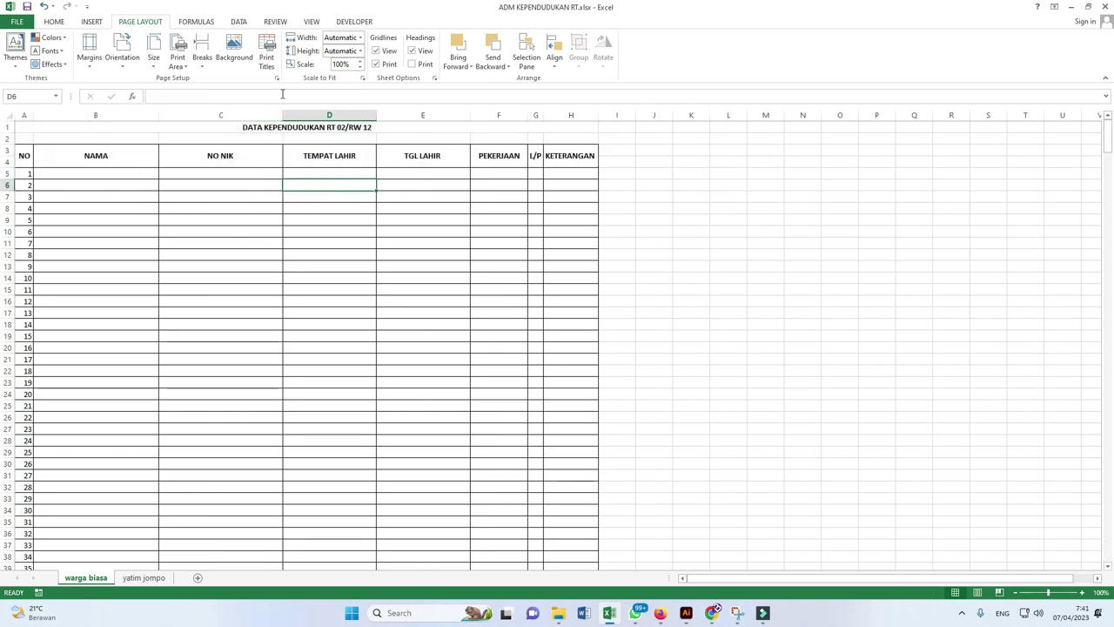
click(270, 66)
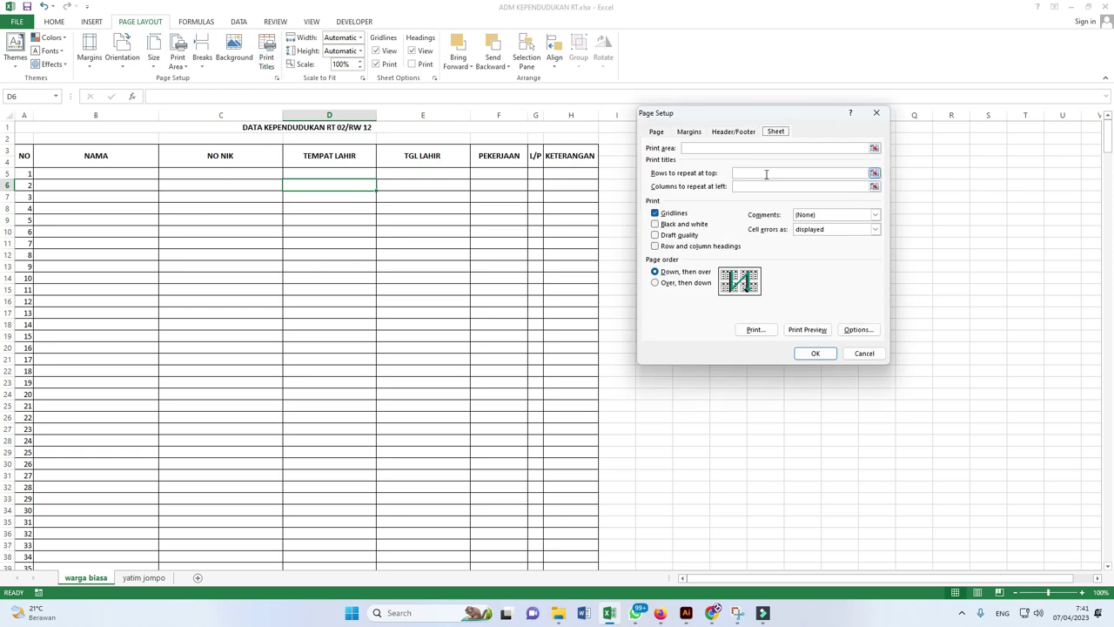
click(766, 173)
click(874, 173)
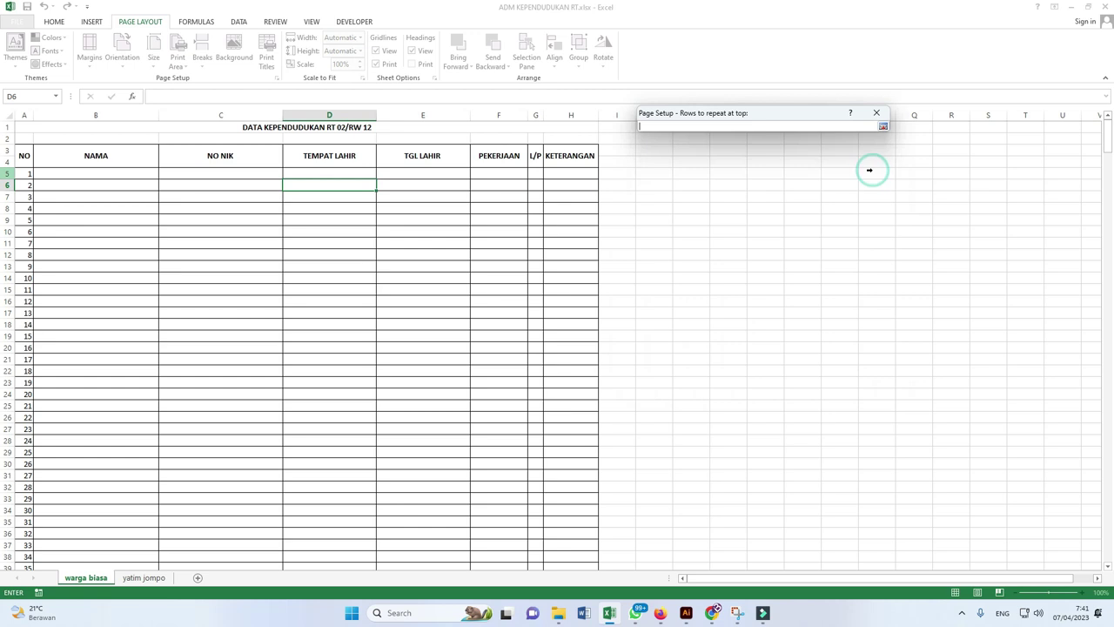
mouse_move(8, 127)
mouse_down()
mouse_move(142, 130)
mouse_move(142, 162)
mouse_up()
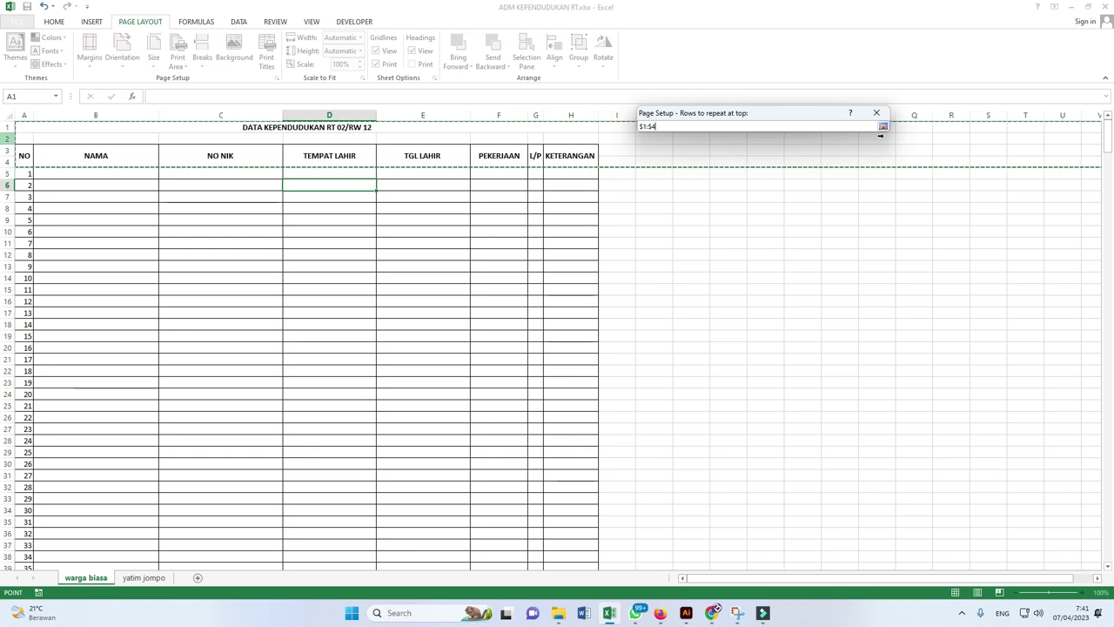
click(882, 126)
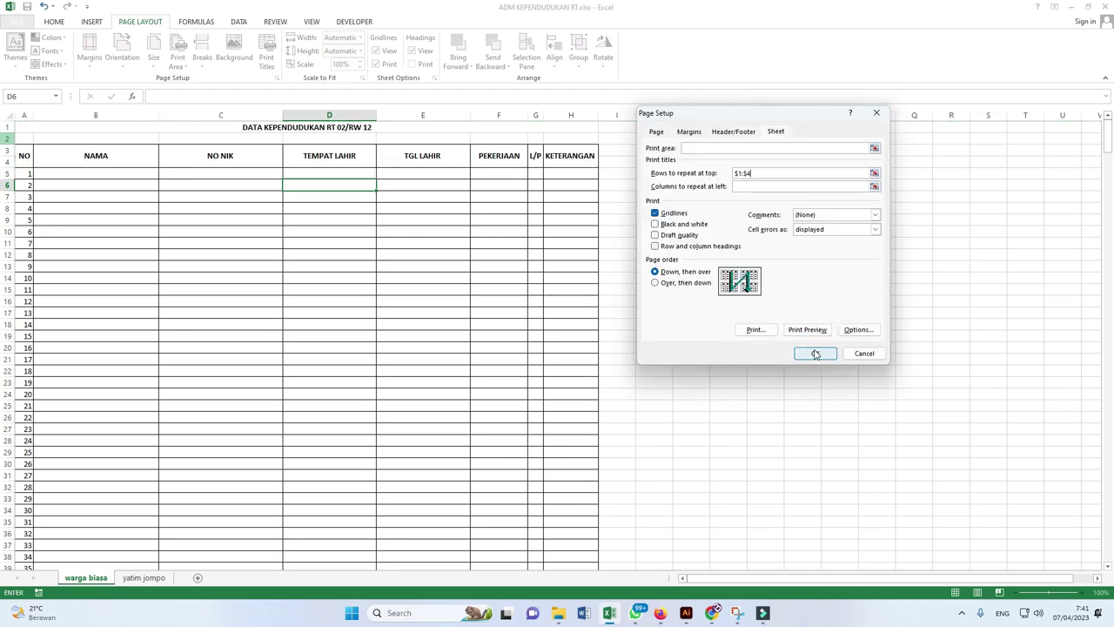
click(815, 353)
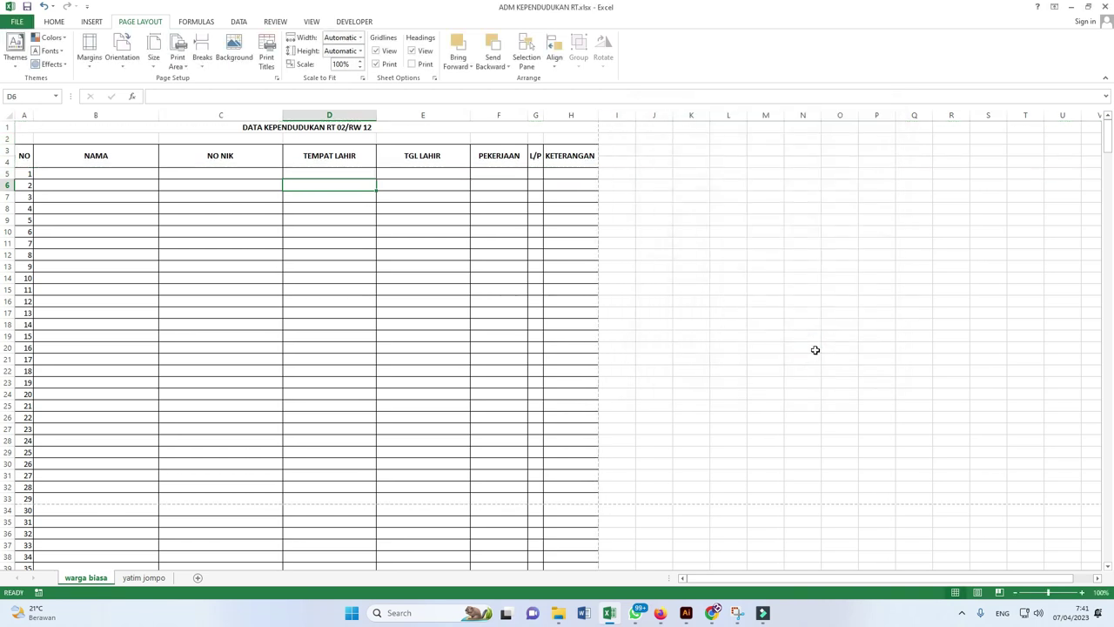
key(ctrl+p)
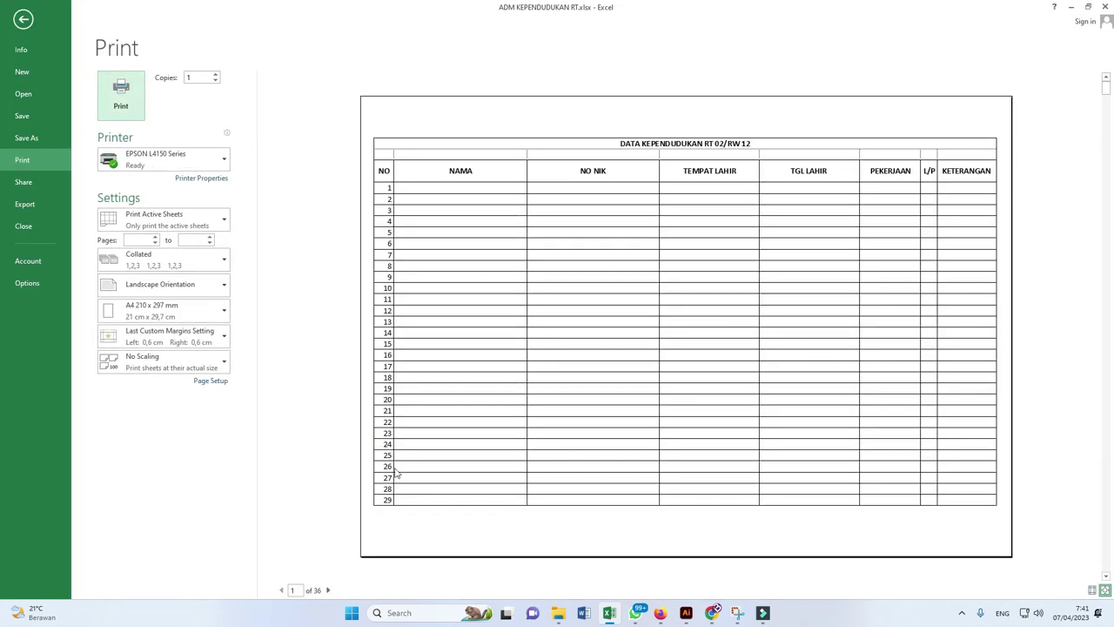
- Scroll the 36-page preview to page 2 to confirm the title and headers repeat
scroll(600, 276, down, 1)
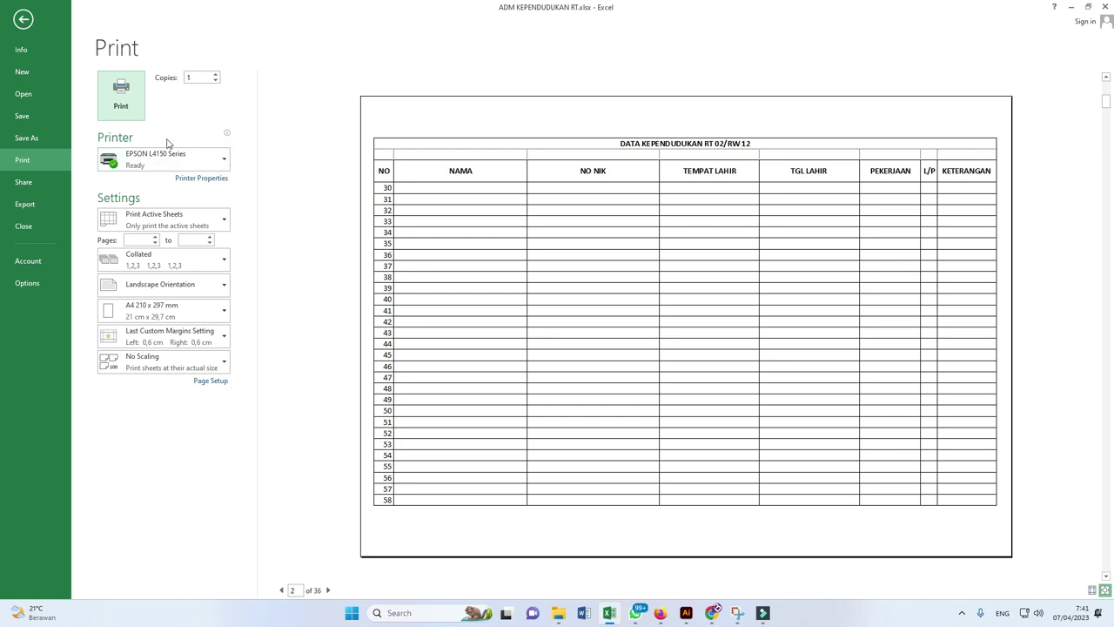
- Save the workbook as PDF (*.pdf) named ADM KEPENDUDUKAN RT.pdf and open it from File Explorer
click(38, 138)
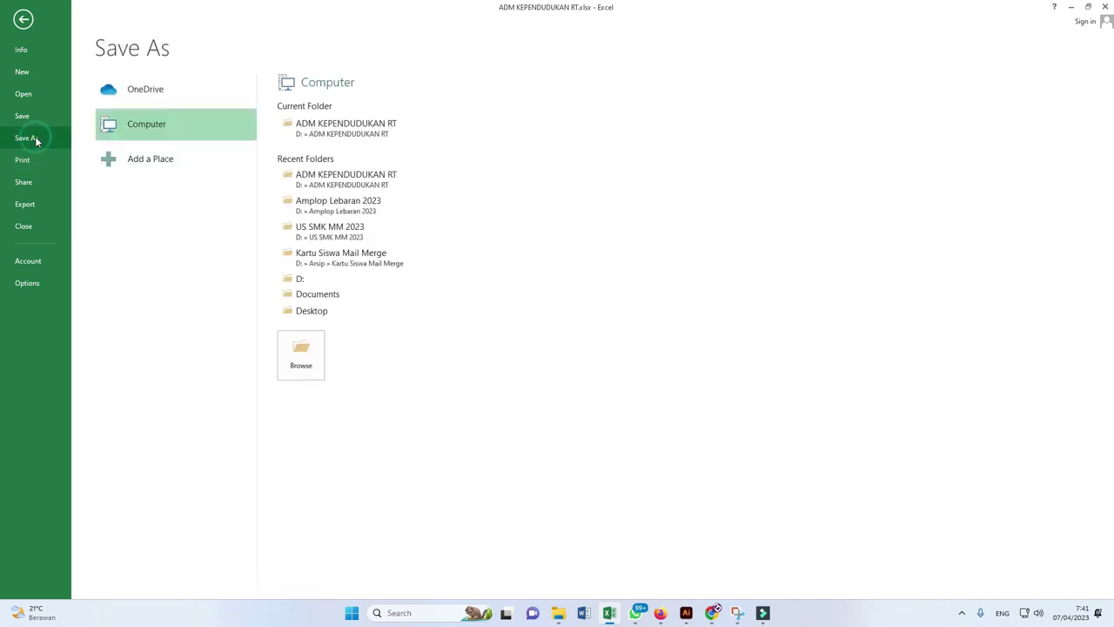
click(300, 353)
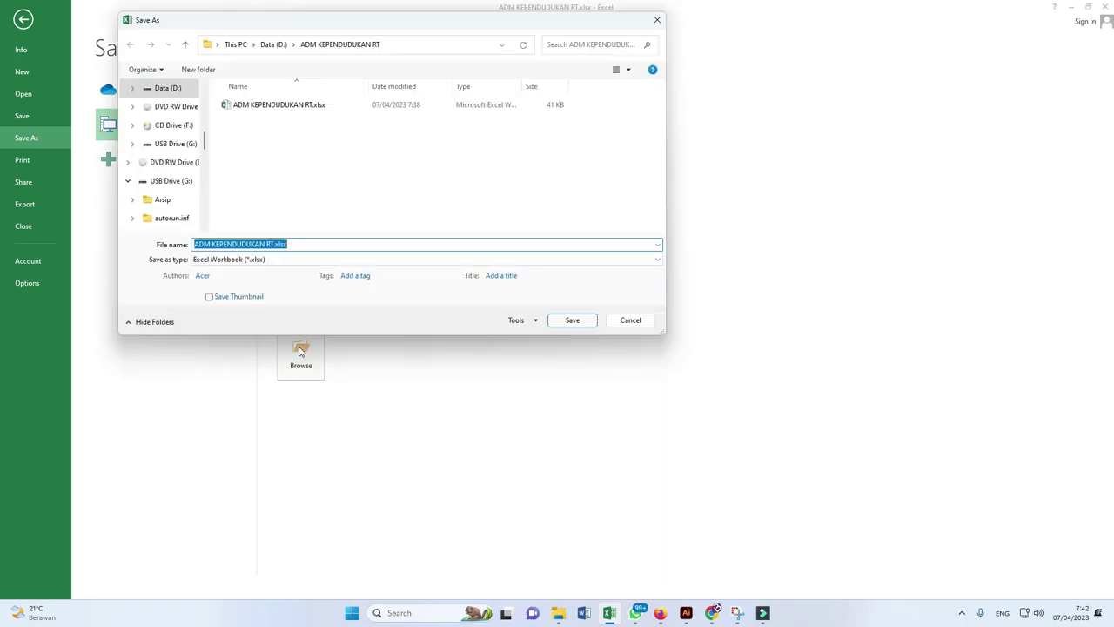
click(308, 259)
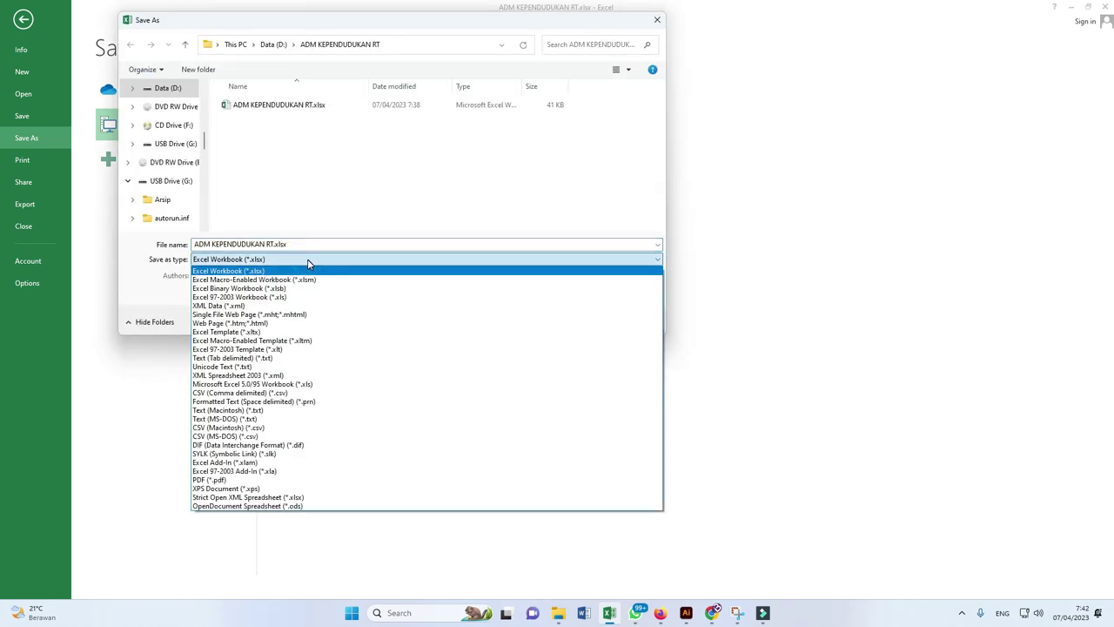
click(269, 479)
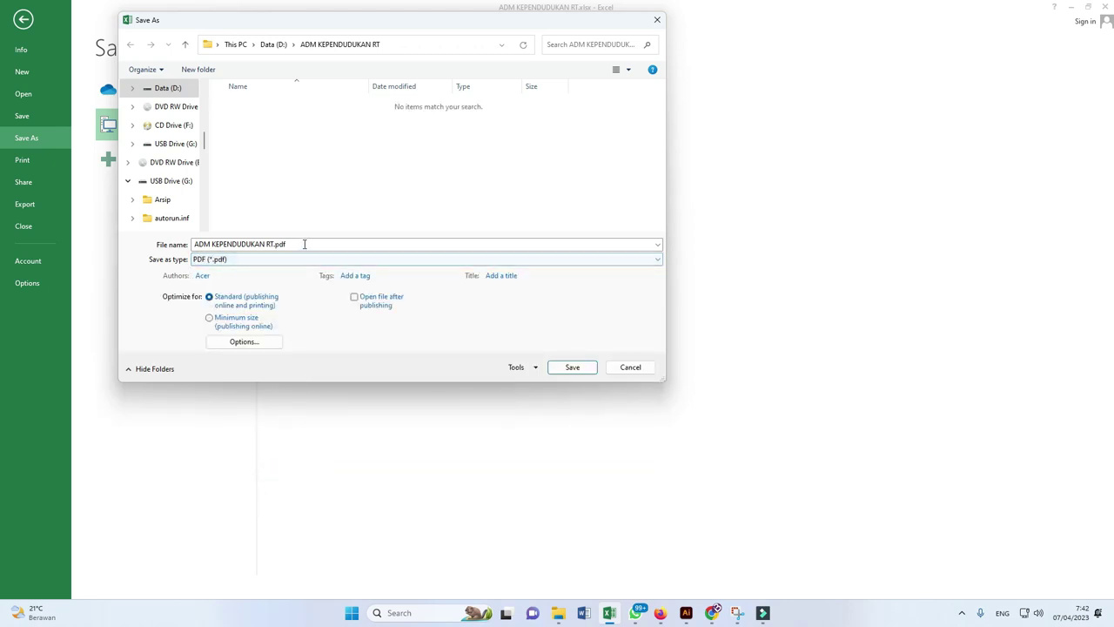
click(569, 367)
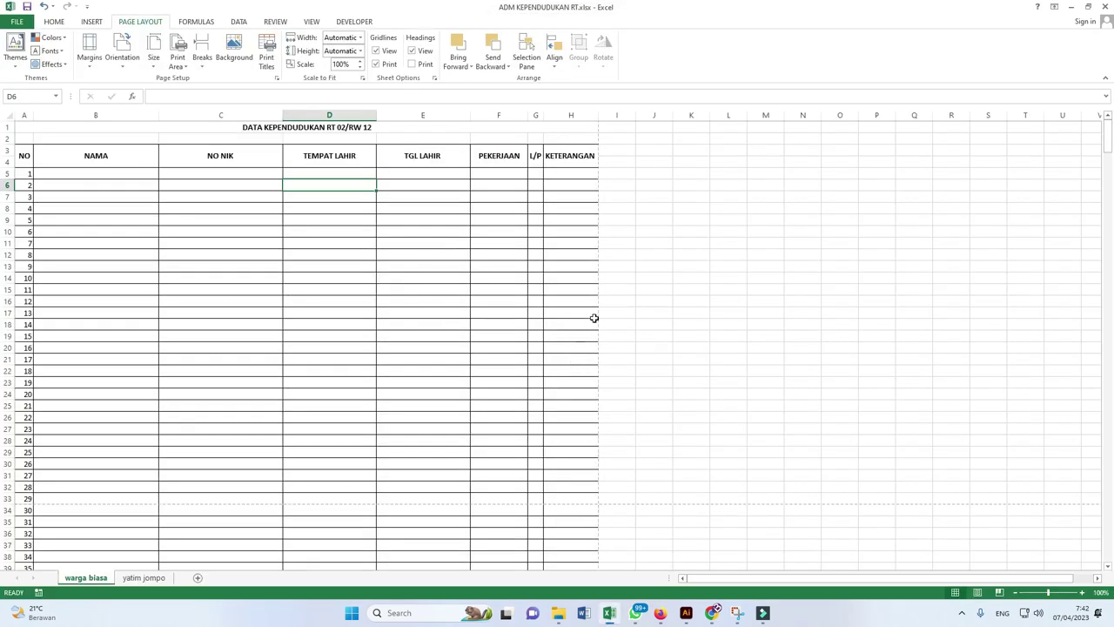
click(558, 612)
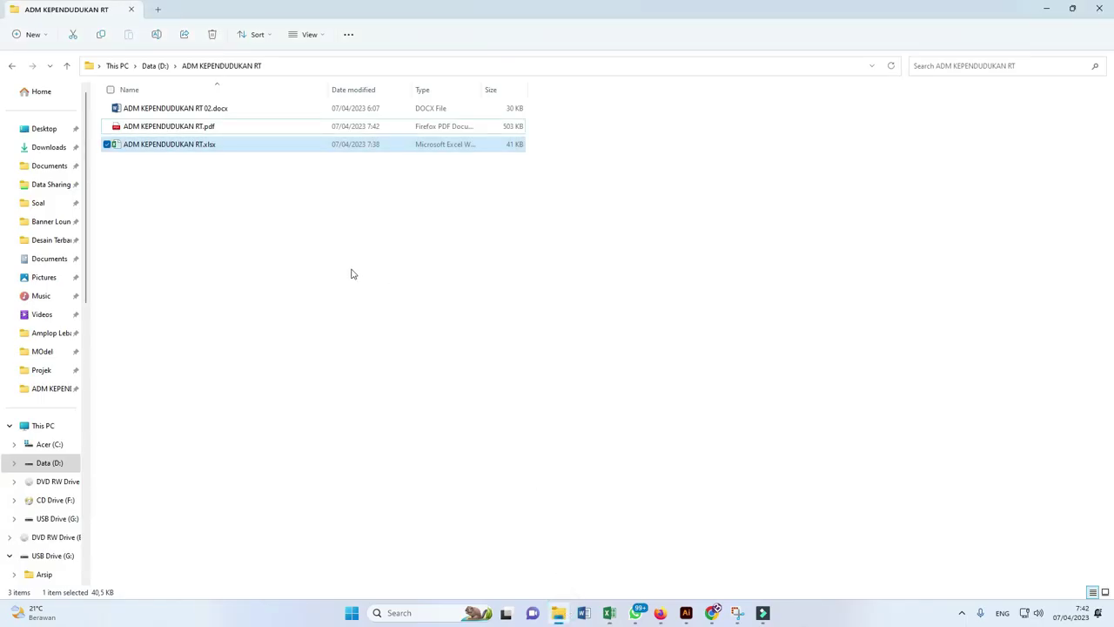
double_click(157, 127)
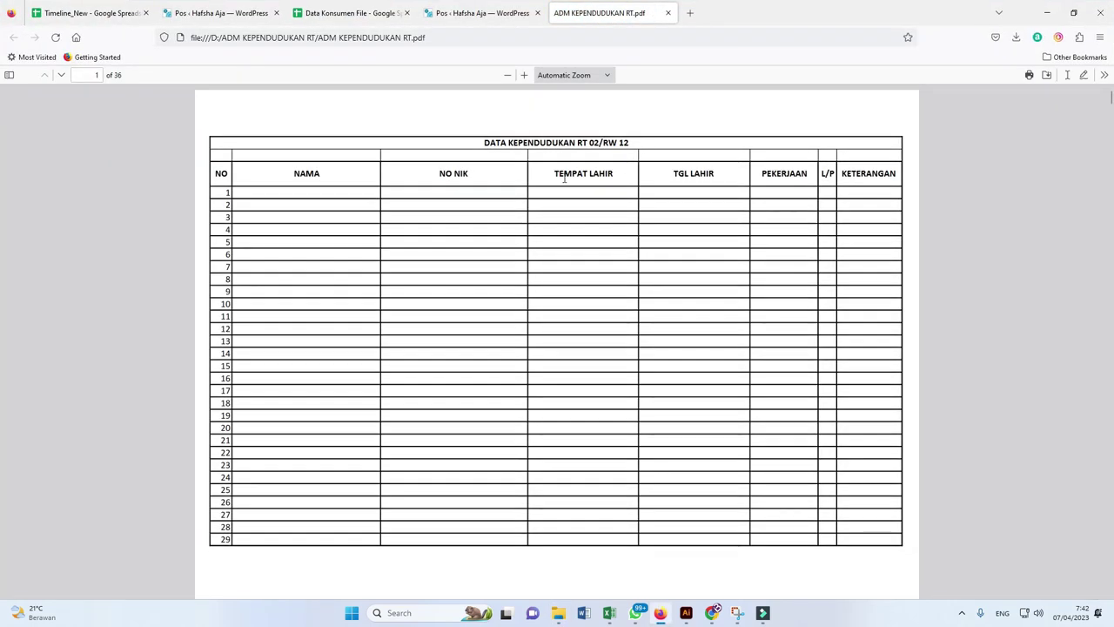
- Scroll through the PDF pages to confirm the title and NO–KETERANGAN headers repeat on each page
scroll(564, 183, down, 5)
scroll(336, 227, down, 5)
scroll(311, 209, up, 5)
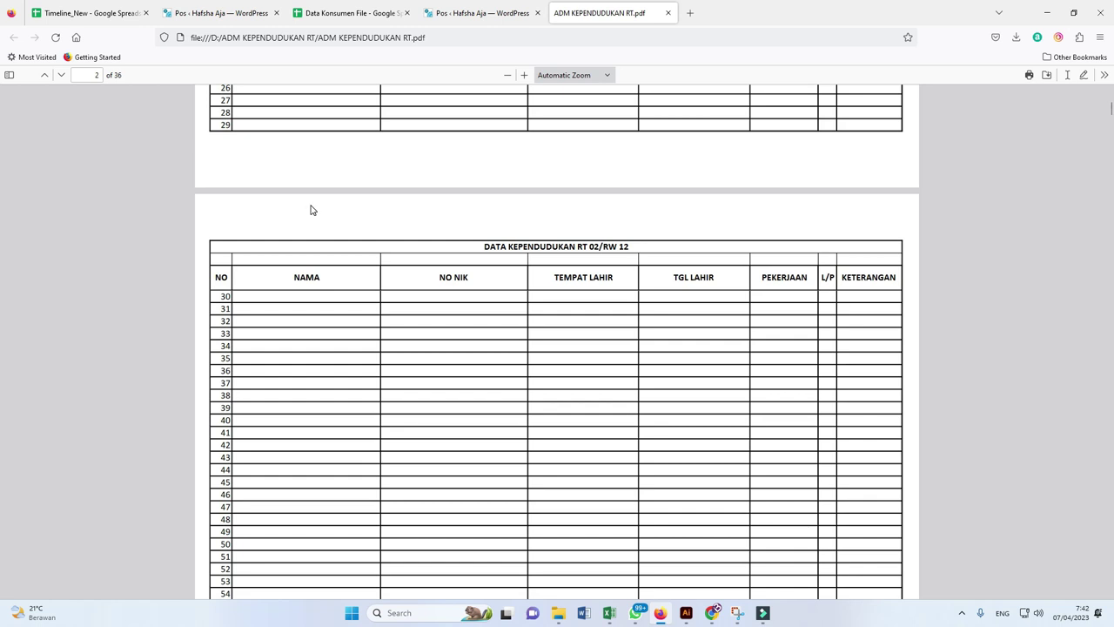
scroll(286, 304, down, 3)
scroll(300, 331, down, 2)
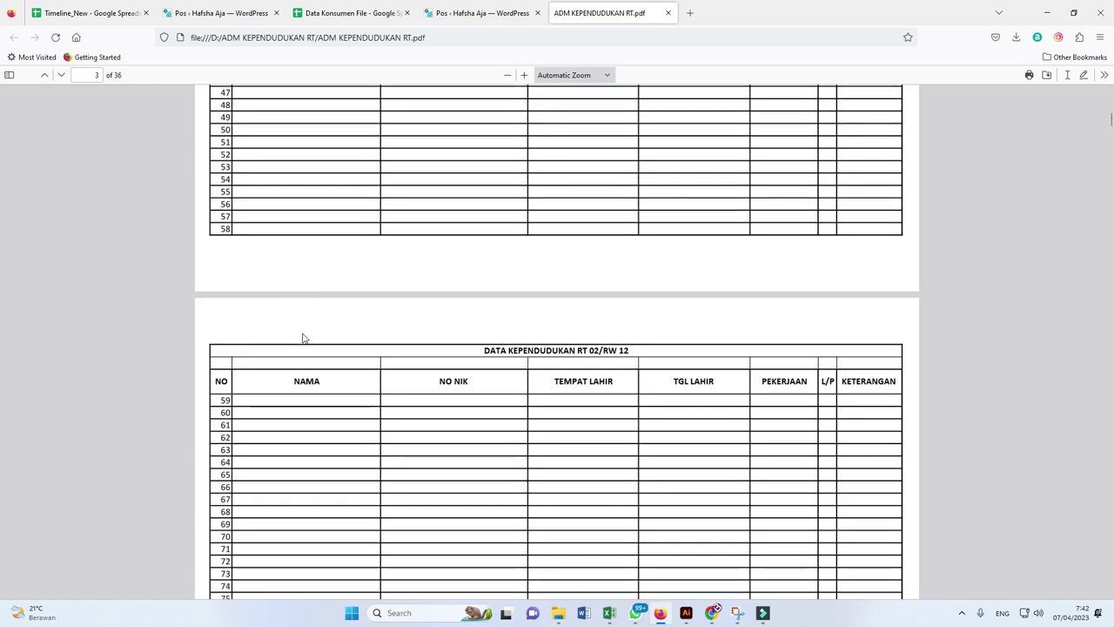
scroll(279, 319, down, 3)
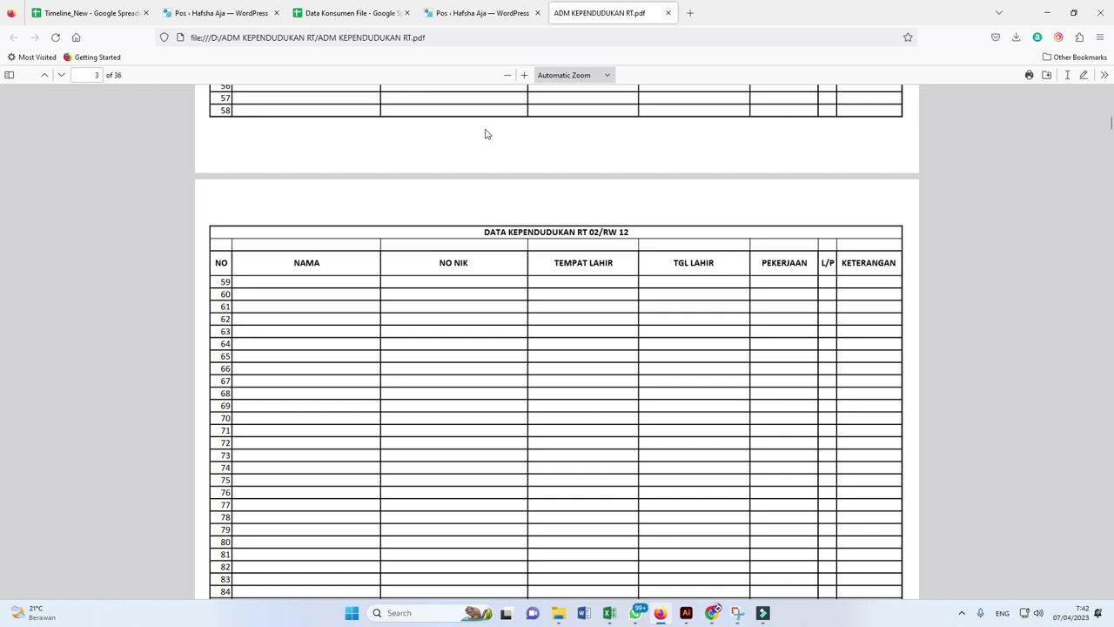
- Close the ADM KEPENDUDUKAN RT.pdf tab, minimize Firefox, and clear the file selection in the folder
click(666, 14)
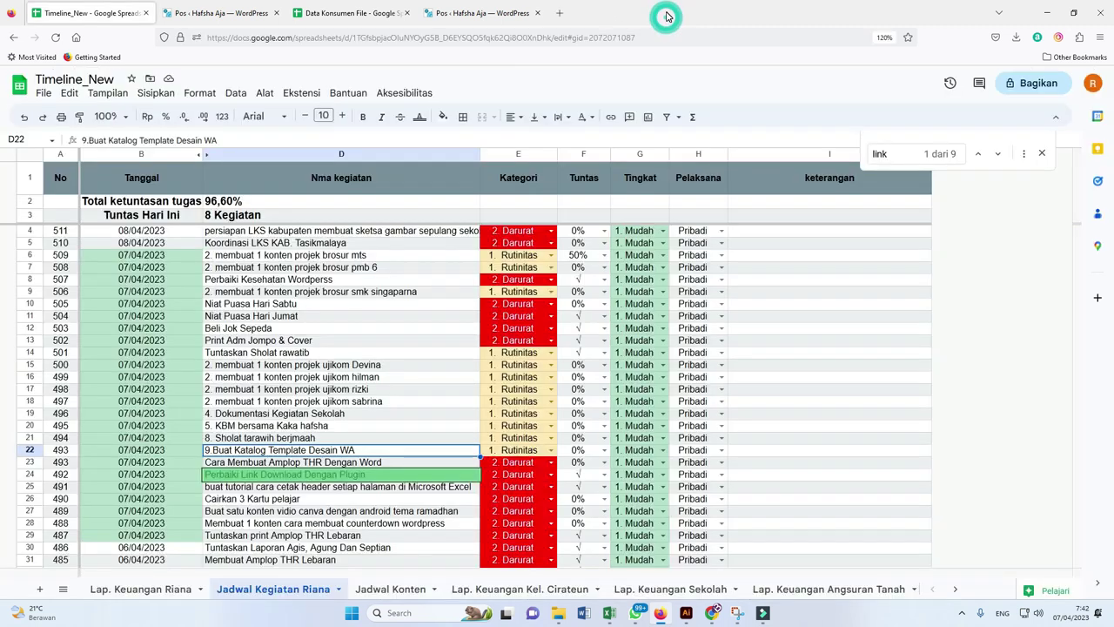
click(1044, 13)
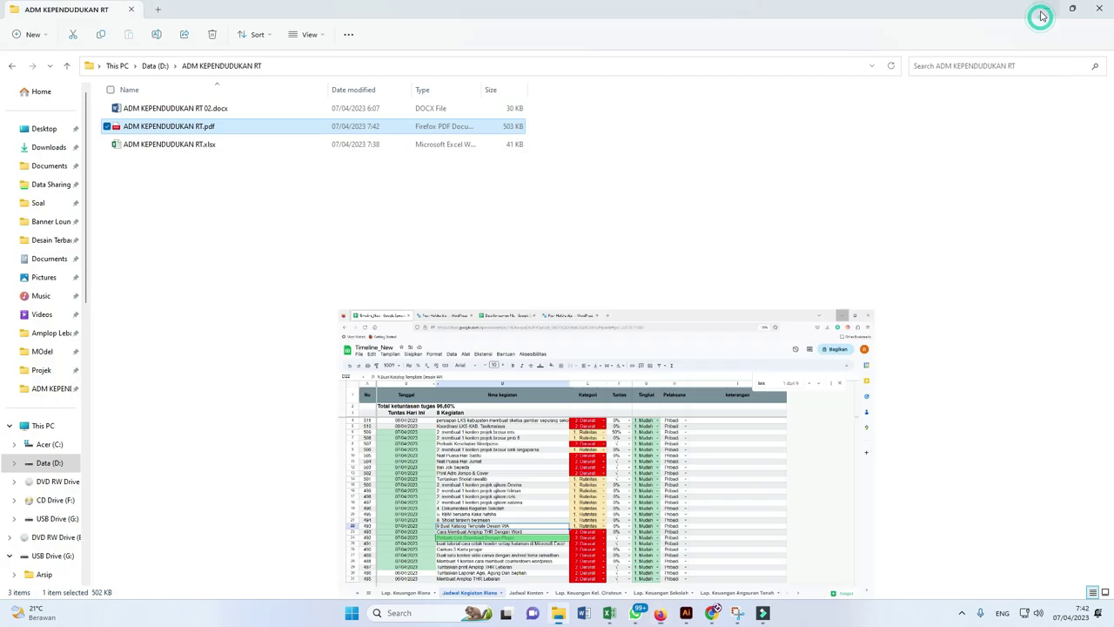
click(280, 219)
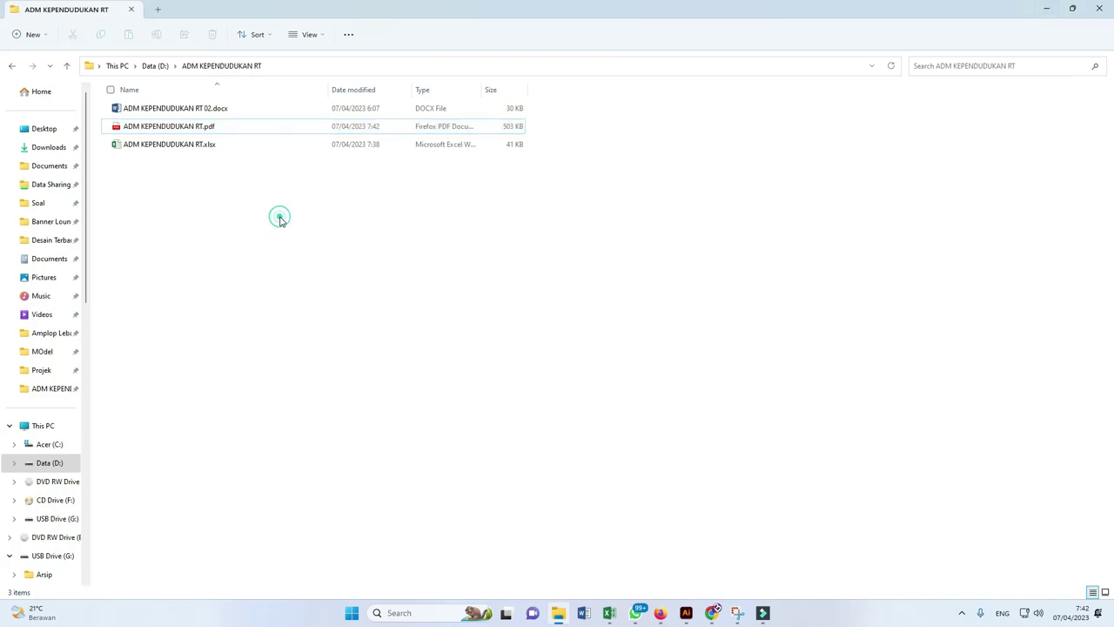